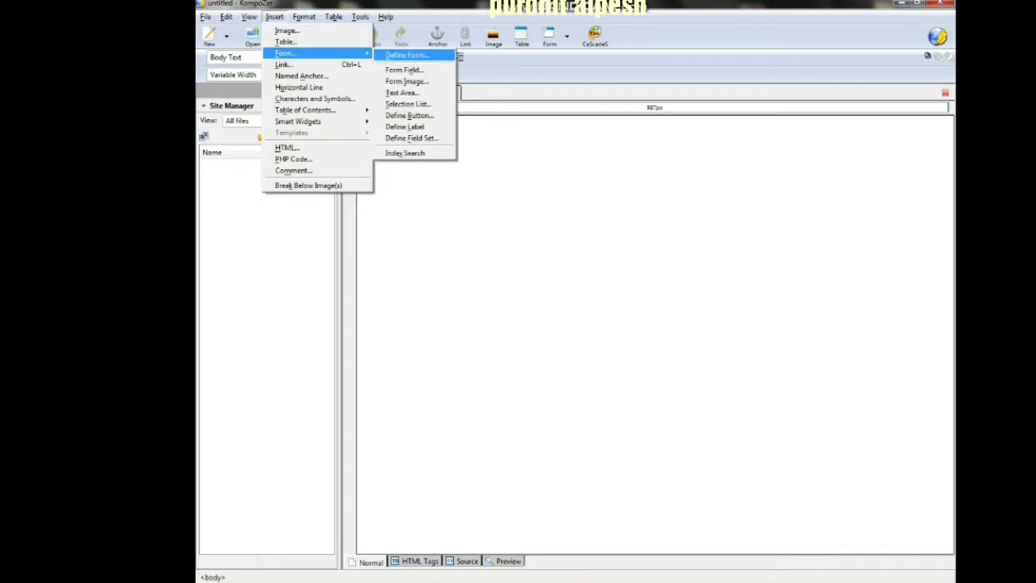
- Define a new form, entering apple and .html for its name and action URL and choosing its method
left_click(407, 55)
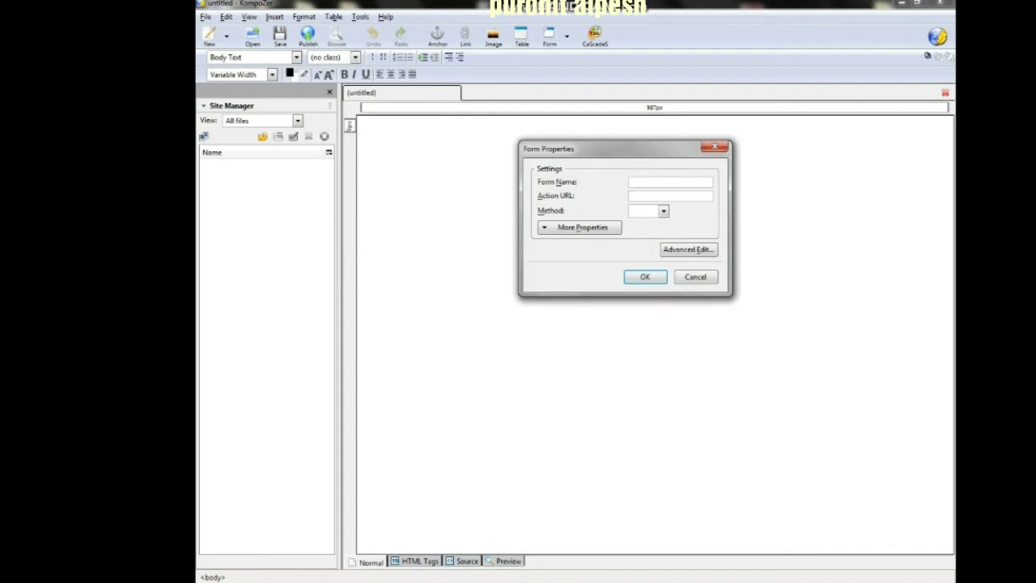
type("apple")
type(".html")
left_click(663, 211)
left_click(645, 236)
left_click(663, 210)
left_click(639, 224)
left_click(643, 211)
left_click(640, 234)
key("Return")
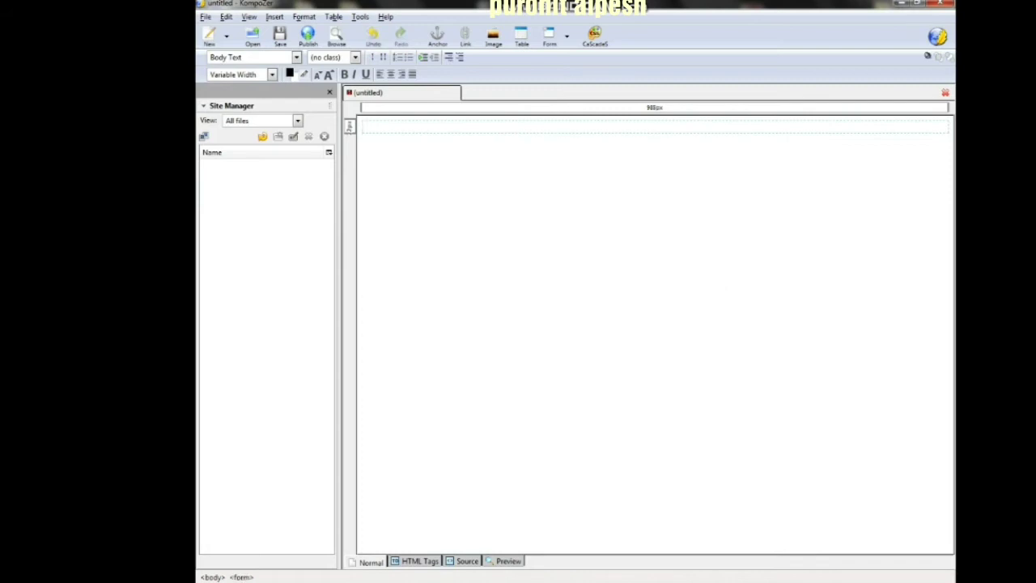
- Add the label f.name on a new line inside the form, below a blank line
key("Return")
key("Return")
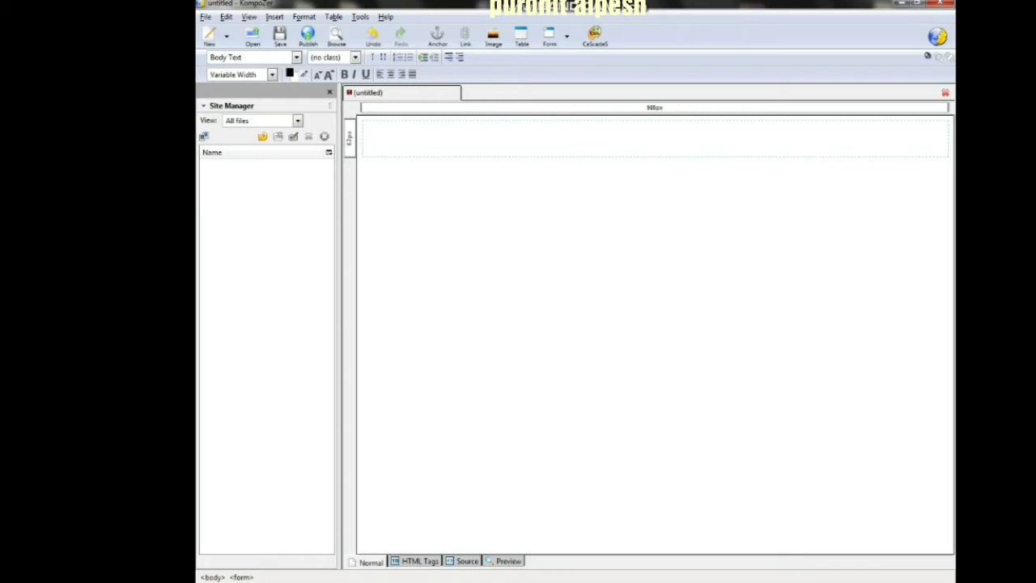
type("fname")
- Start a new form field beside the f.name label, review the available field types and choose Text
left_click(275, 16)
mouse_move(286, 52)
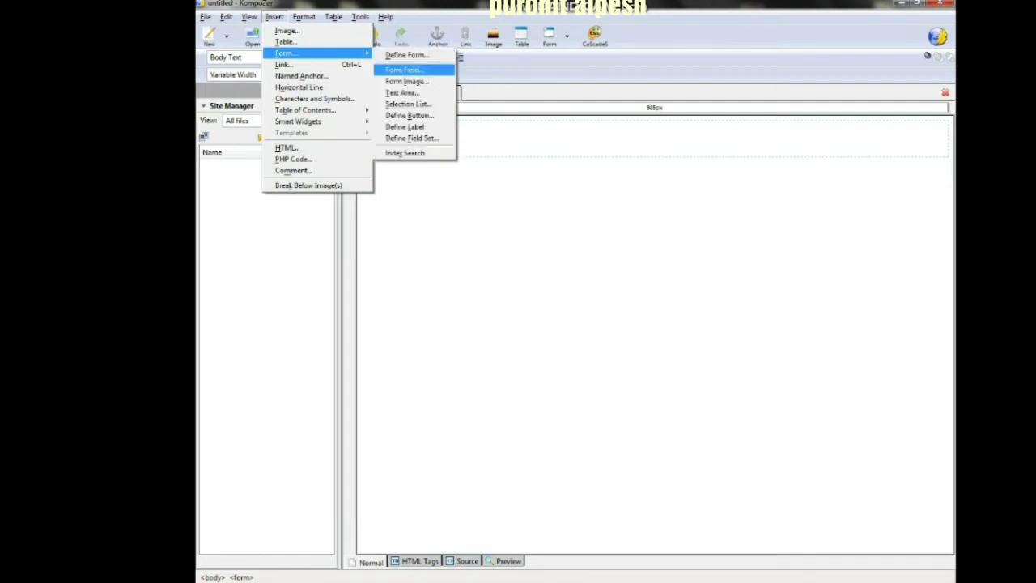
left_click(566, 35)
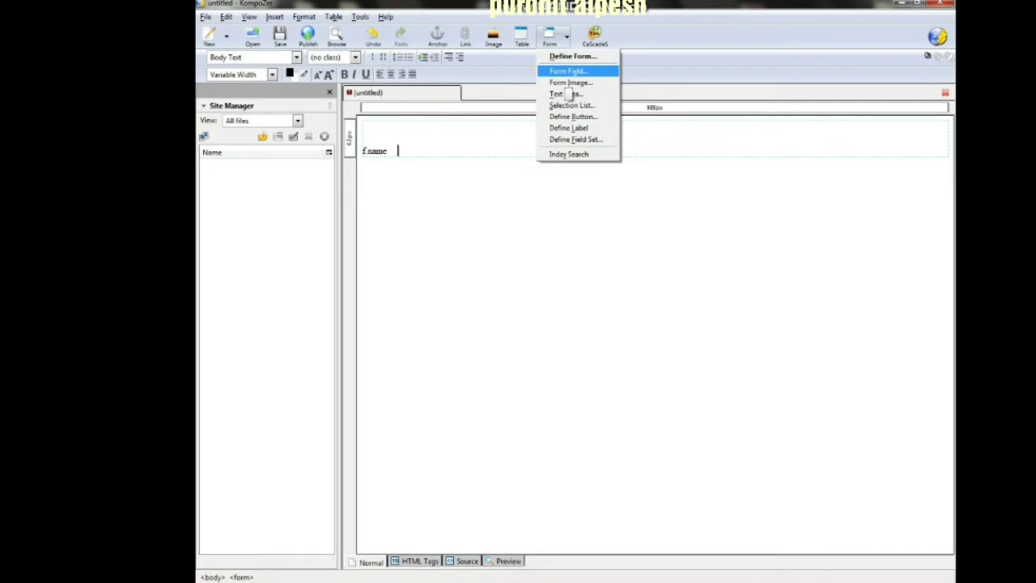
left_click(274, 16)
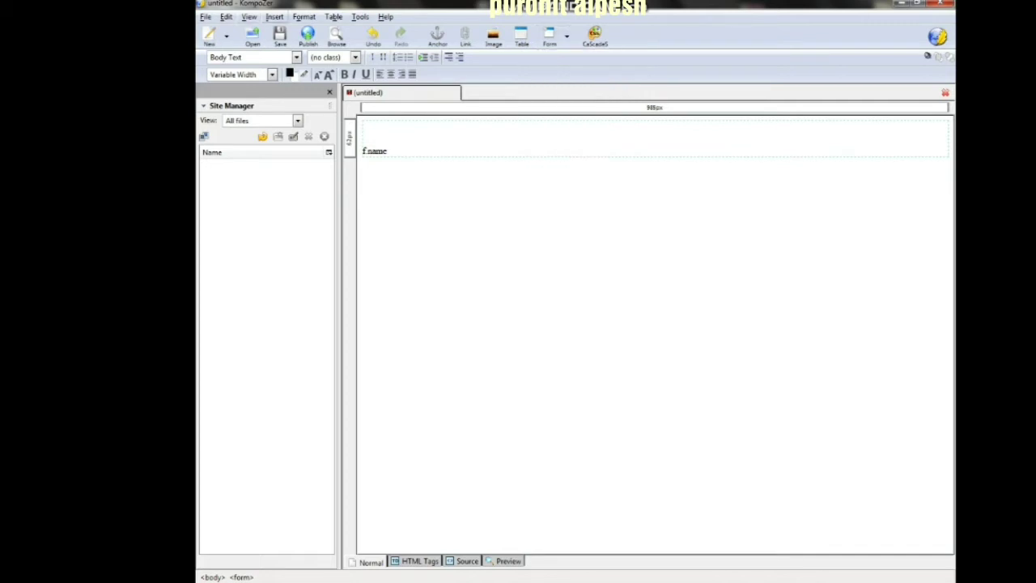
left_click(274, 16)
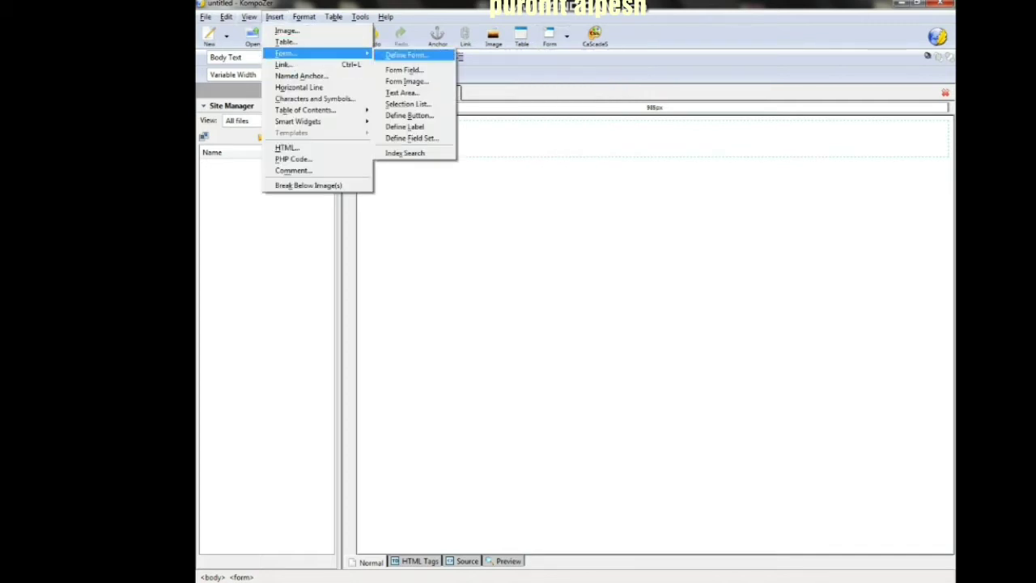
left_click(403, 70)
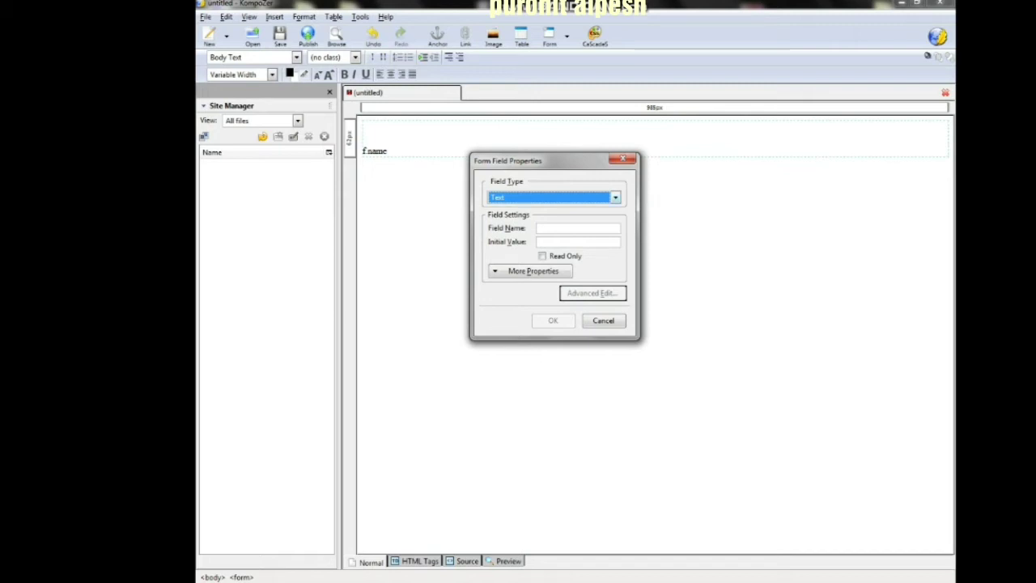
left_click(615, 197)
key("Up")
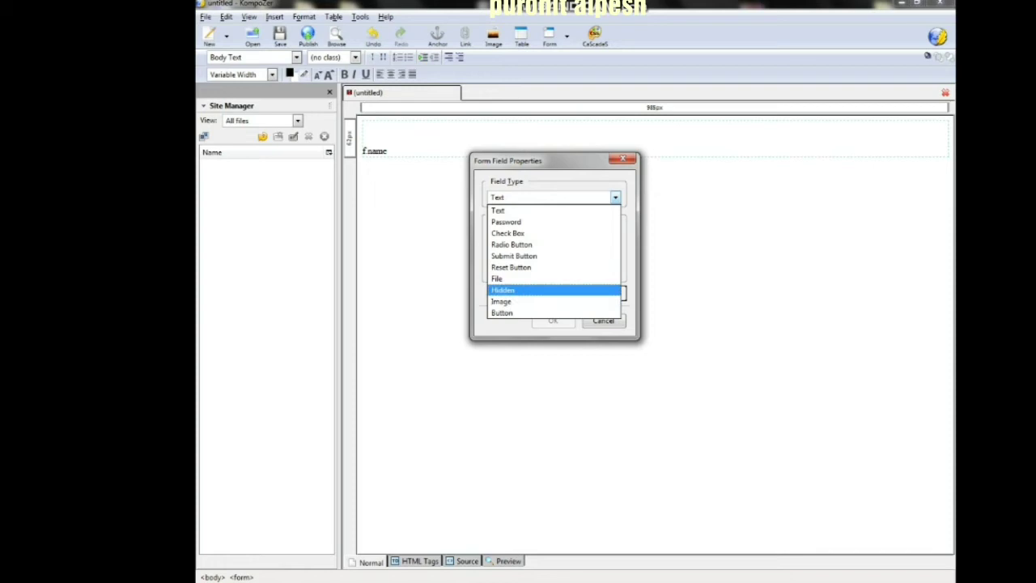
key("Up")
key("Up")
key("Up")
key("Up")
key("Up")
key("Up")
key("Up")
key("Down")
key("Down")
key("Down")
key("Down")
key("Down")
key("Down")
key("Down")
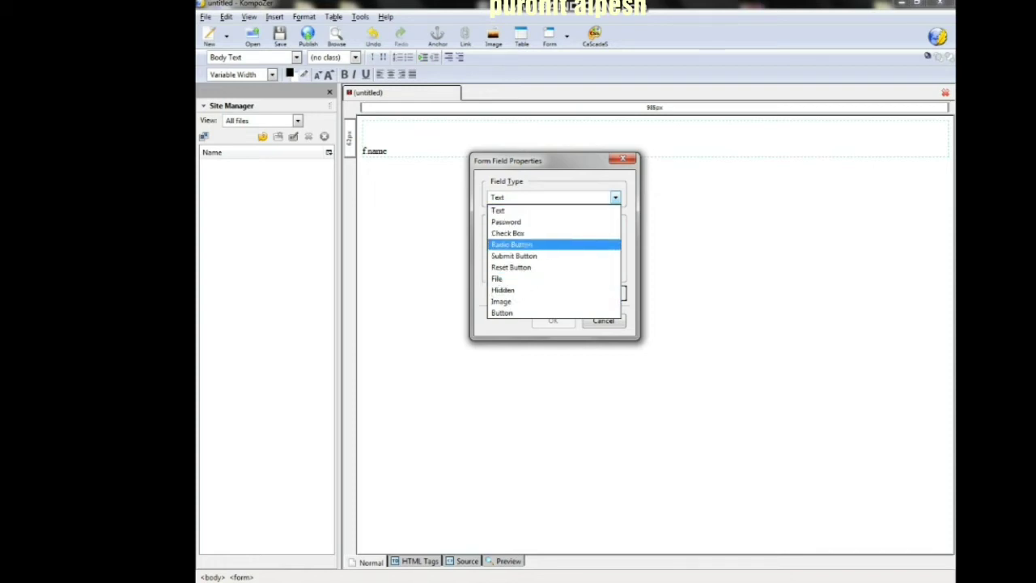
key("Down")
key("Down")
key("Up")
key("Up")
key("Up")
key("Up")
key("Up")
key("Up")
key("Up")
key("Up")
key("Up")
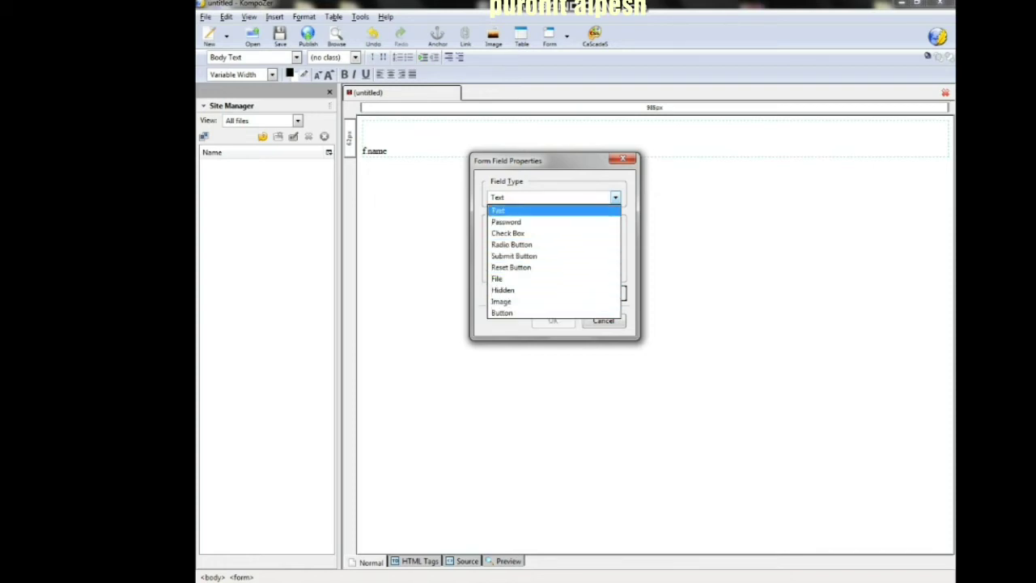
key("Return")
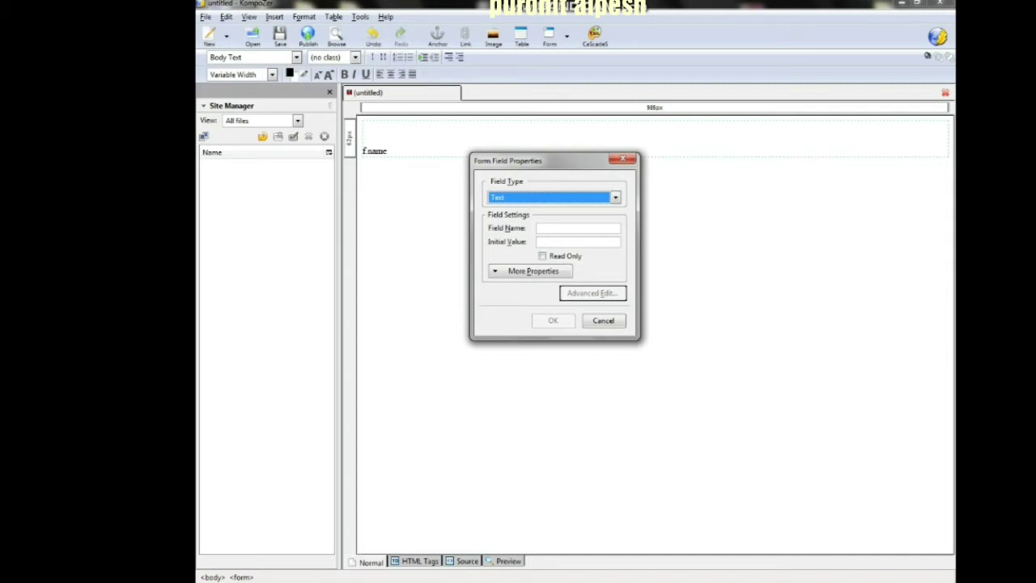
- Name the text field f.name and insert it into the form
key("Tab")
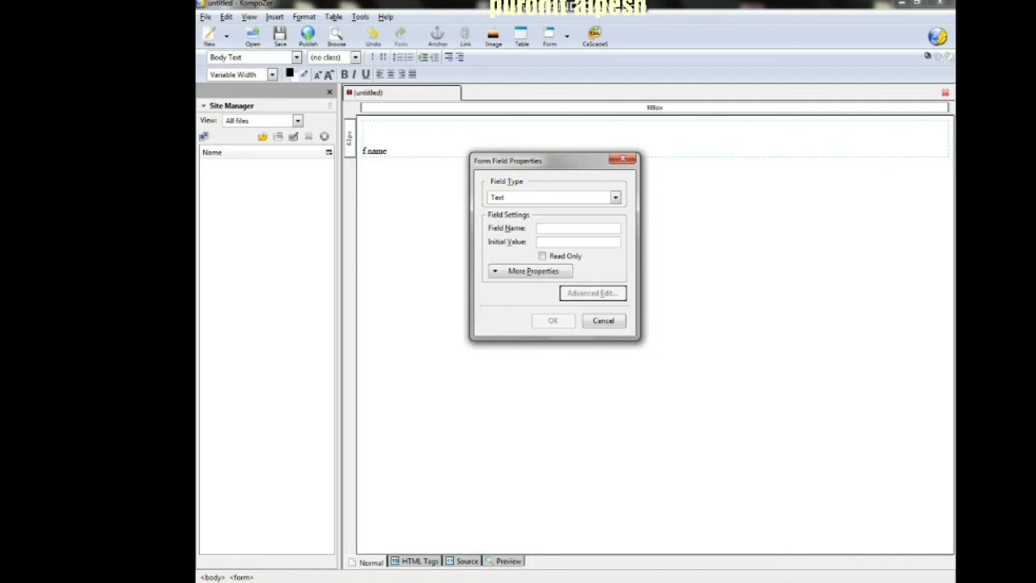
type("fname")
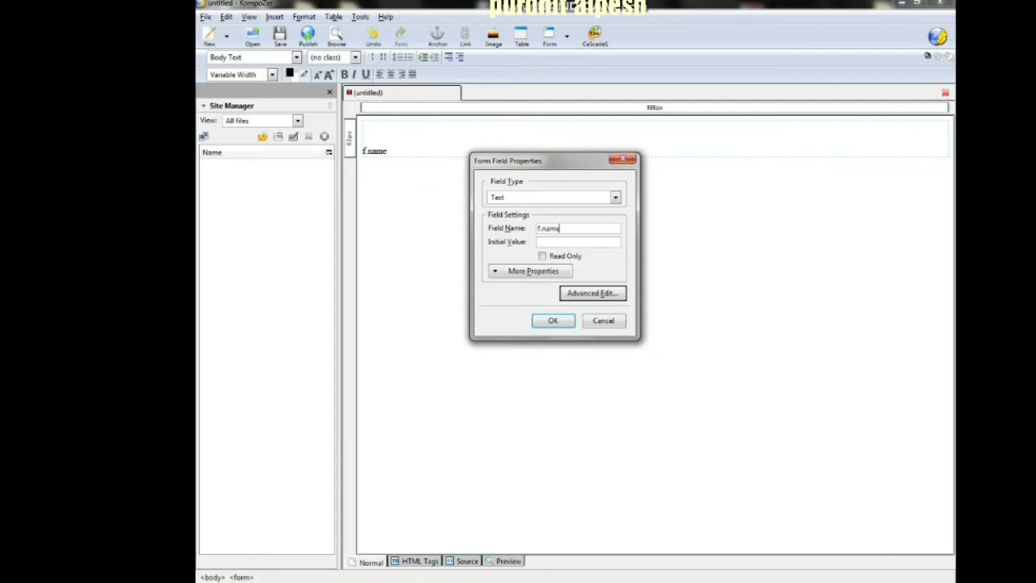
key("Return")
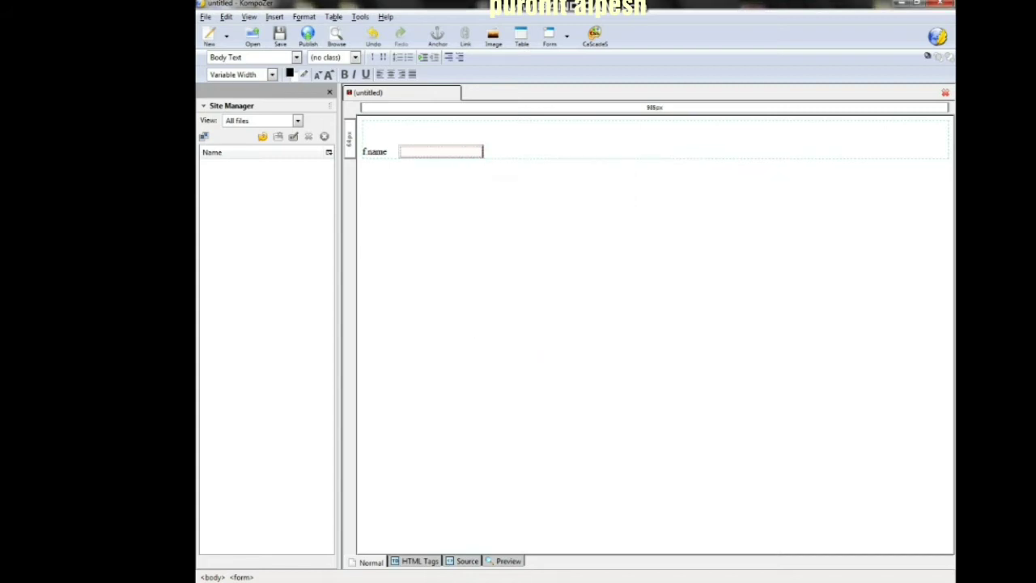
- Add the label m.name on the next line and insert a text field named m.name beside it
key("Return")
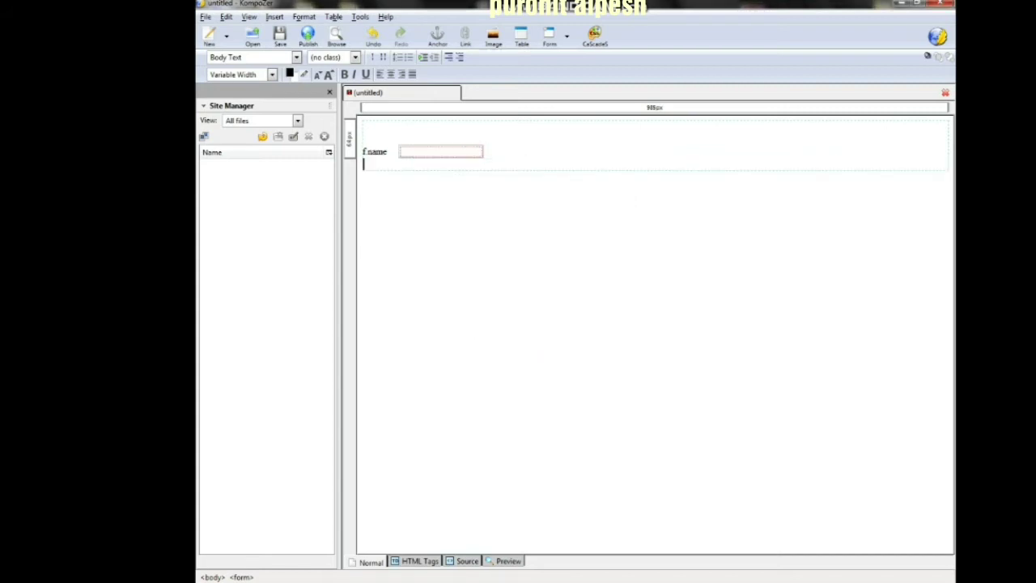
type("m.")
type(" name")
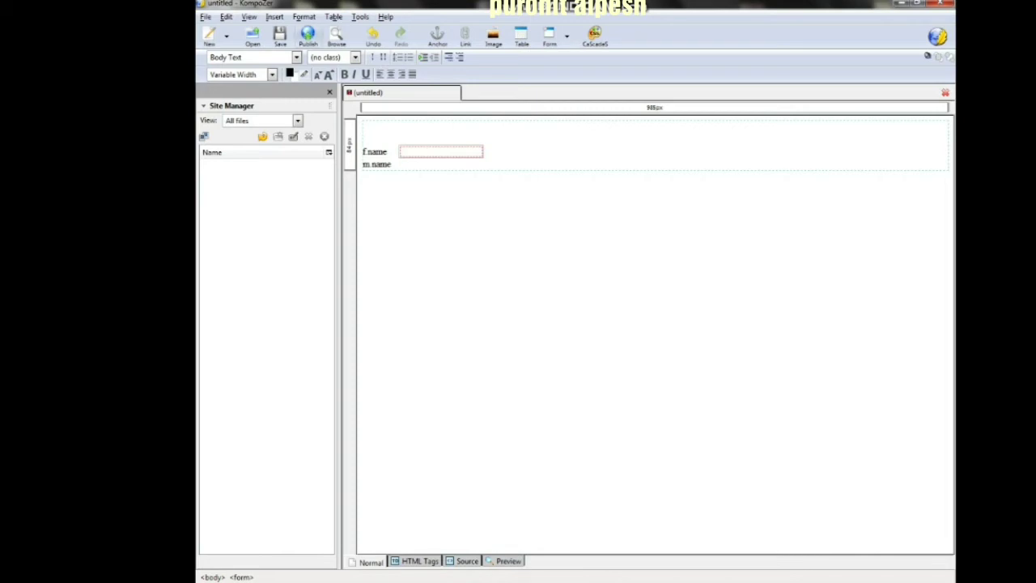
left_click(273, 16)
mouse_move(285, 52)
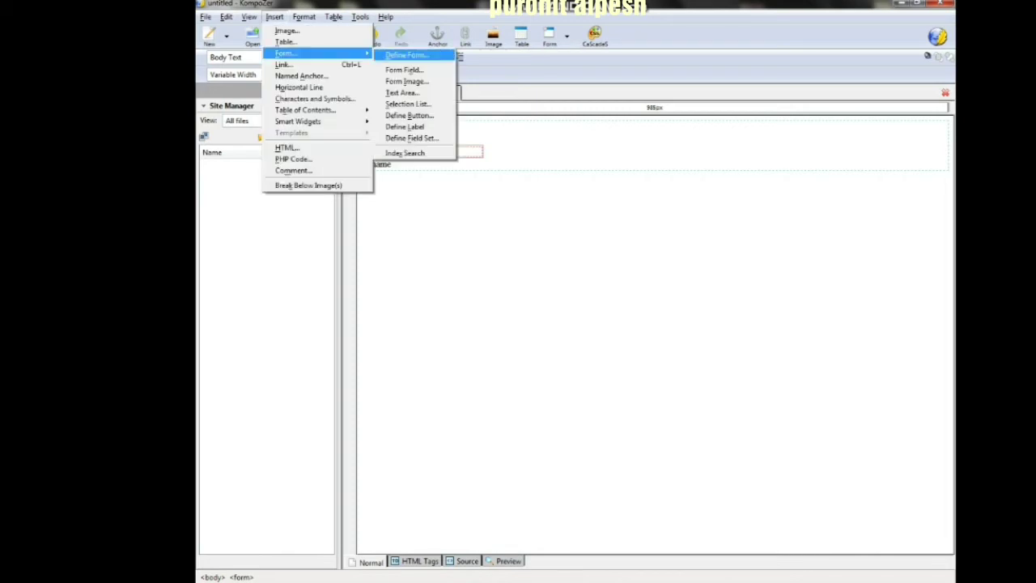
left_click(403, 70)
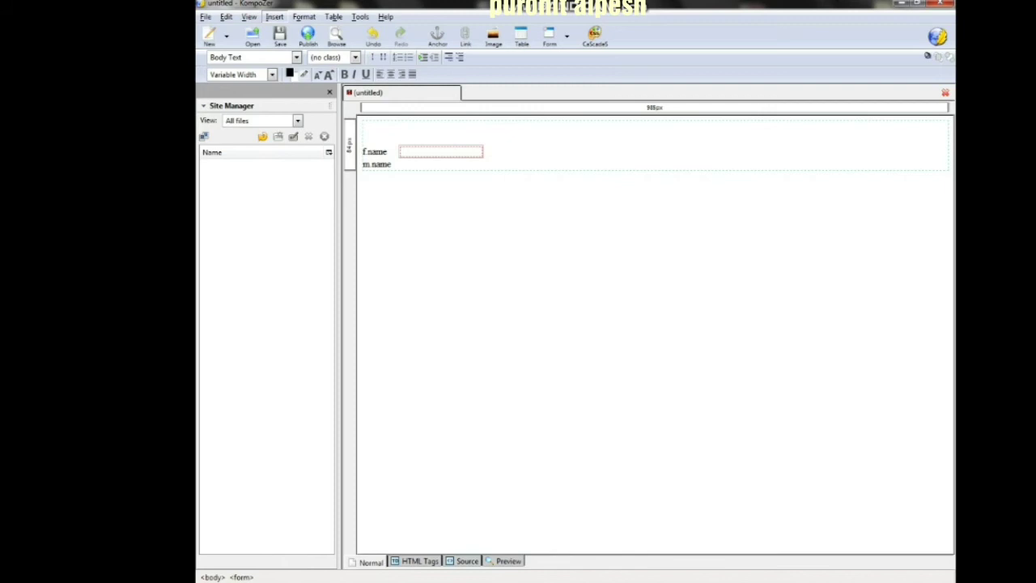
left_click(615, 197)
left_click(616, 196)
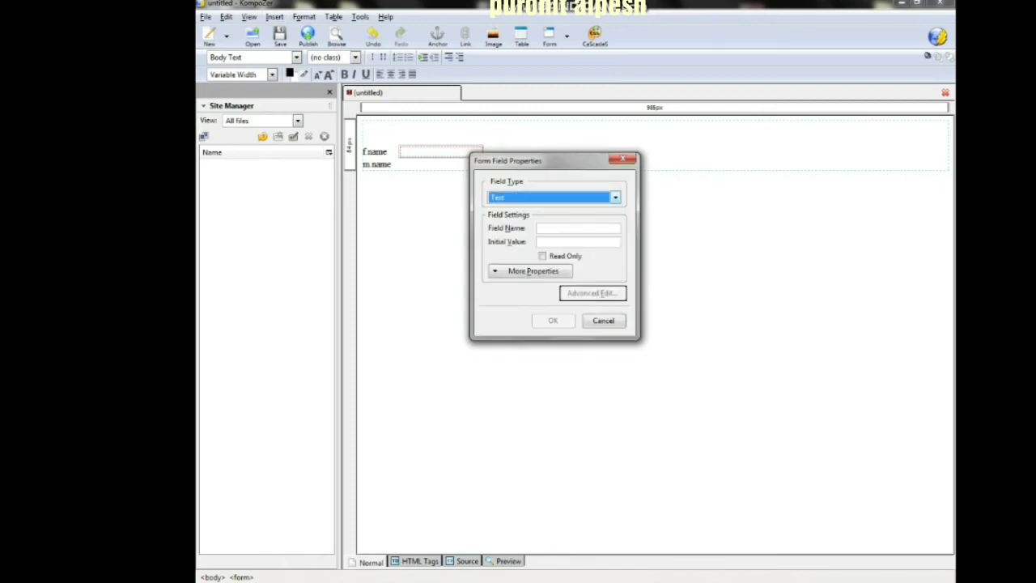
left_click(577, 228)
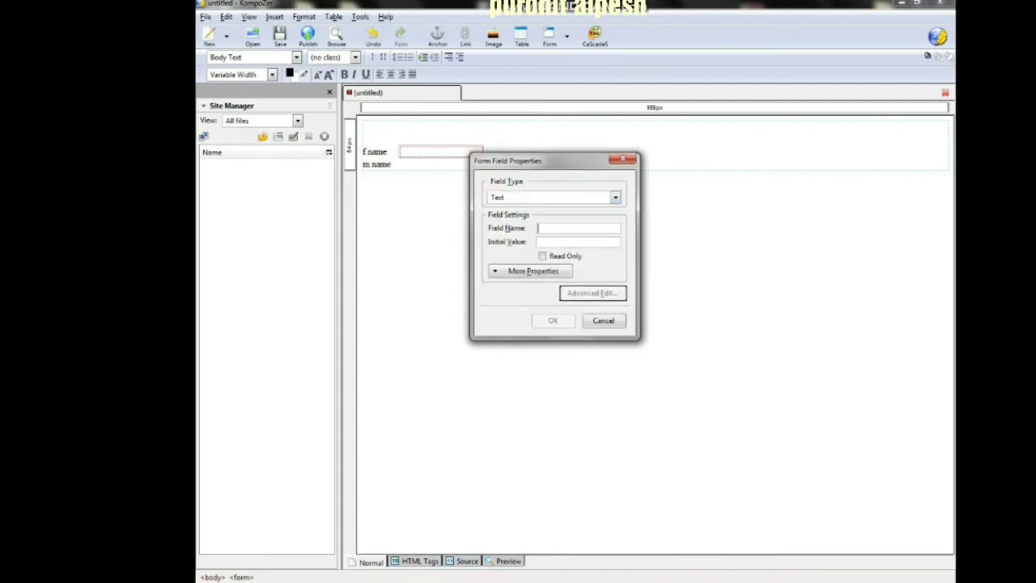
type("m.name")
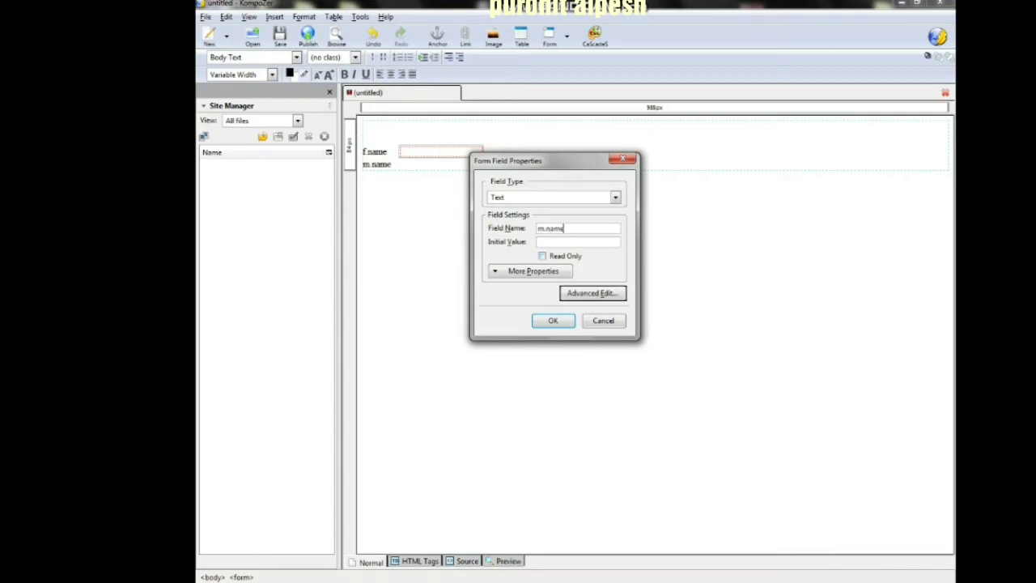
key("Return")
- Insert a blank line between the f.name and m.name rows and add empty lines below the m.name field
key("Return")
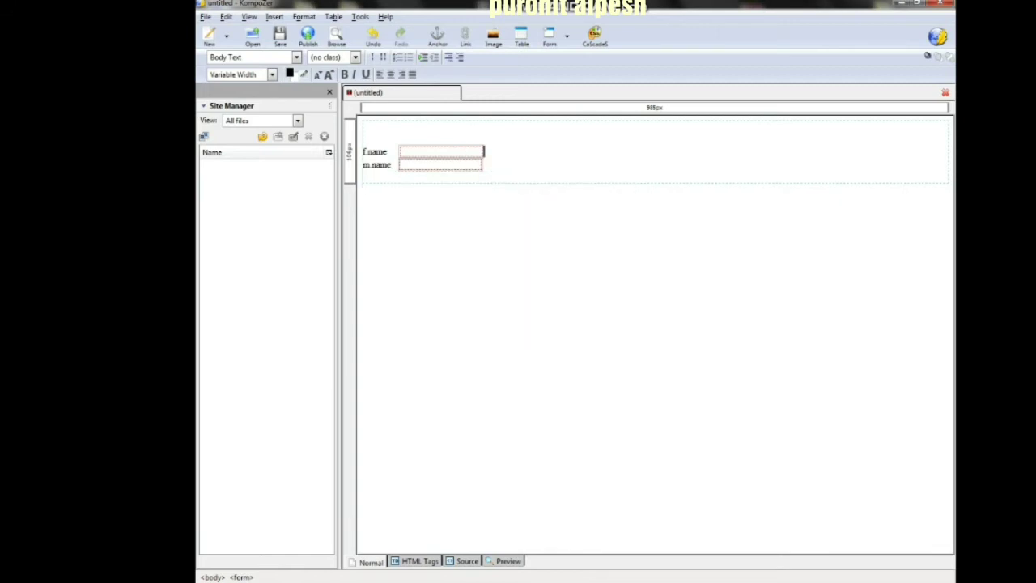
key("Return")
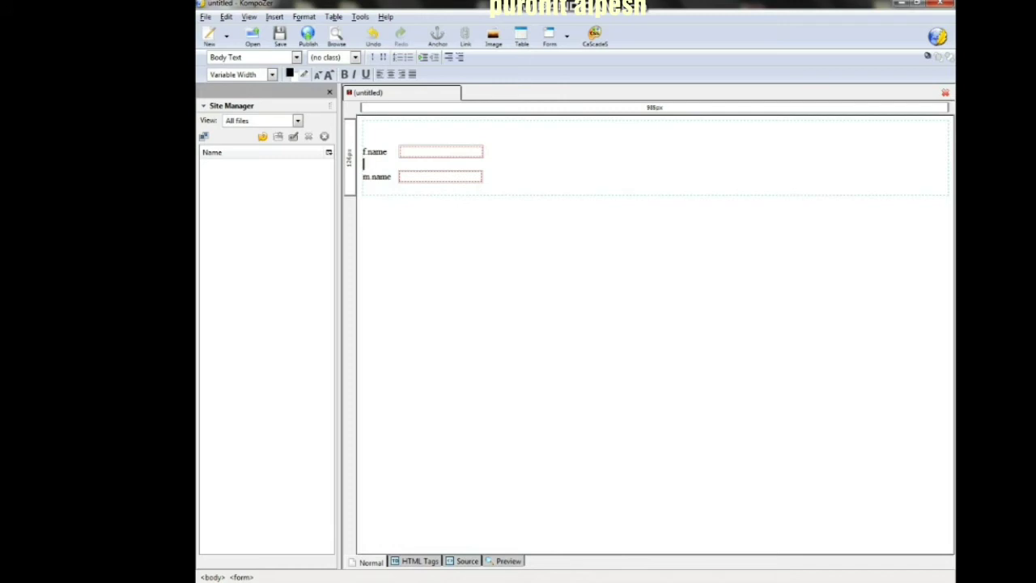
left_click(397, 151)
key("BackSpace")
key("BackSpace")
key("BackSpace")
left_click(483, 176)
key("Return")
key("Return")
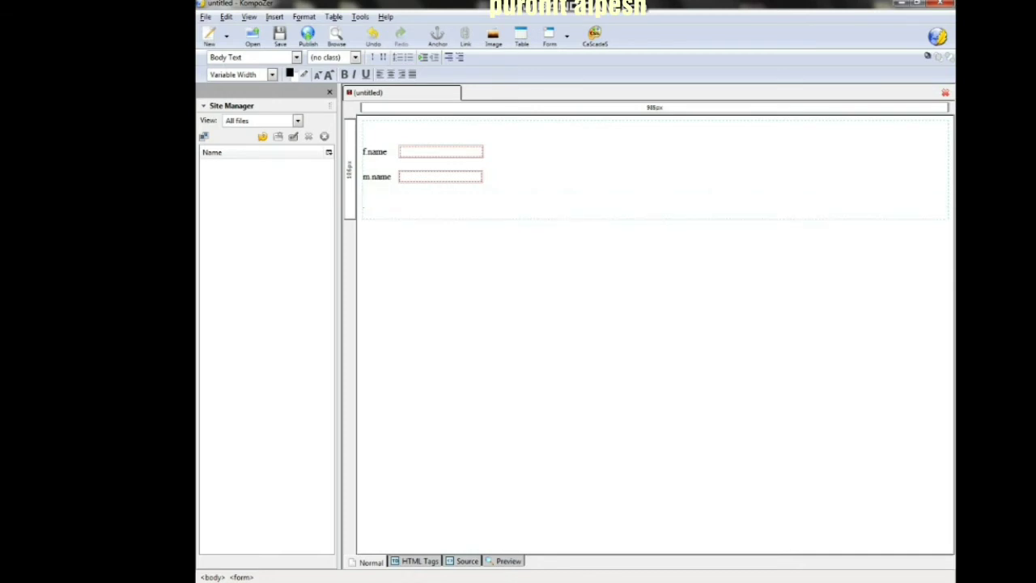
- Add the label l.name below the m.name row and insert a text field named l.name beside it
type("l.name")
left_click(275, 17)
mouse_move(285, 53)
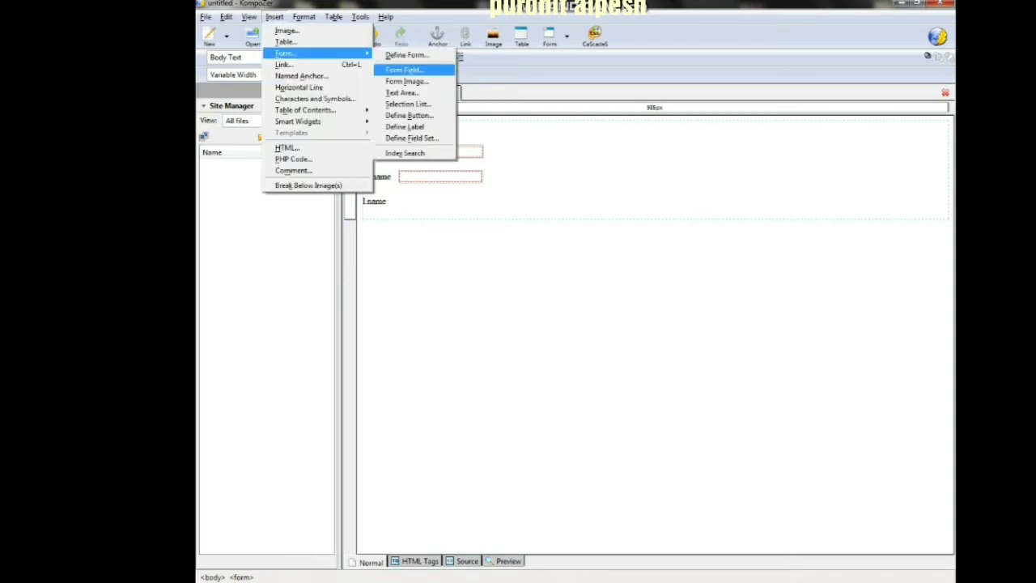
left_click(403, 70)
left_click(577, 228)
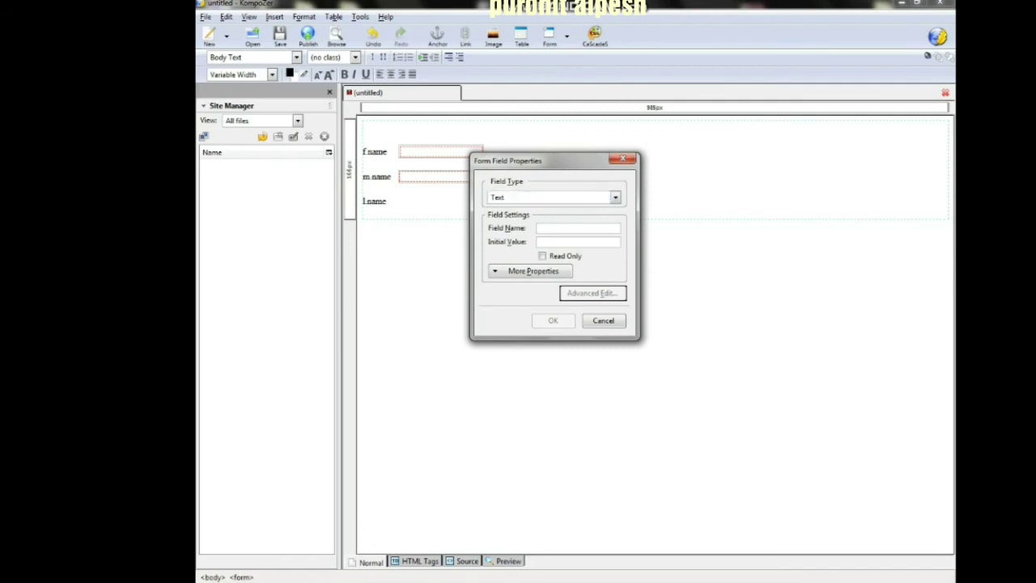
type("l.name")
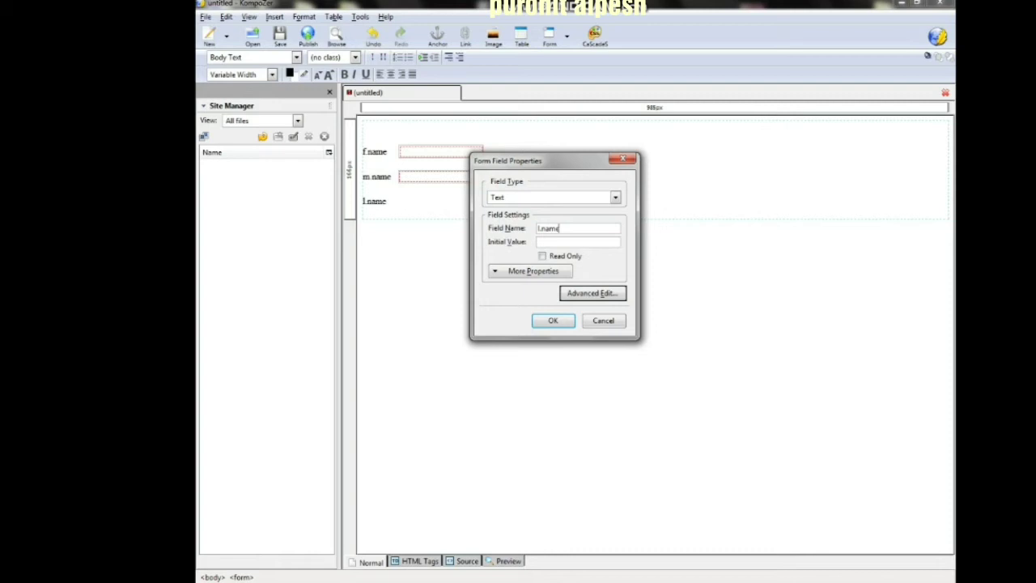
key("Return")
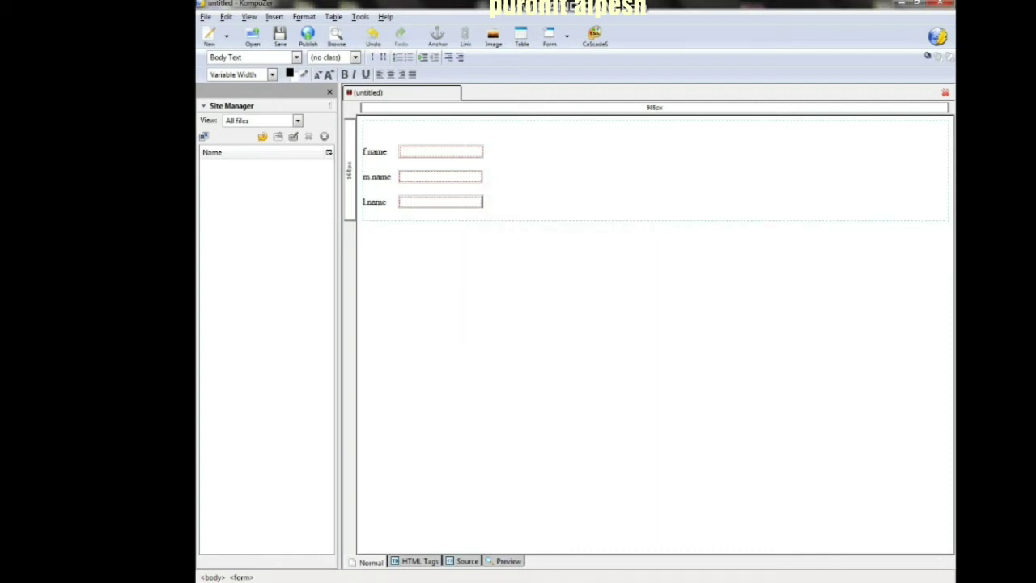
- Add the label password on a new line below the l.name row
key("Return")
type("ge")
key("BackSpace")
key("BackSpace")
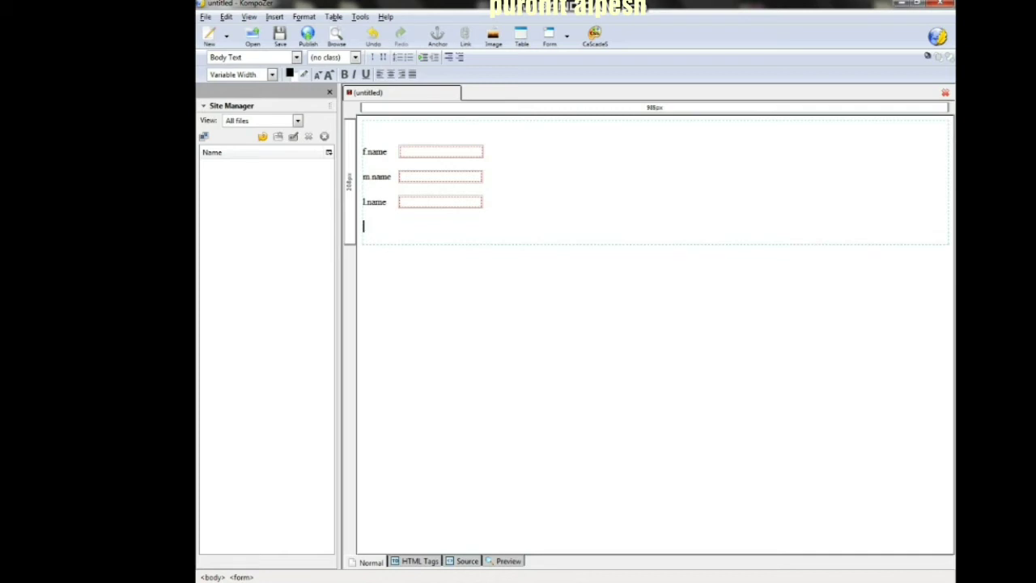
type("password")
- Insert a form field of type Password named password beside the password label
left_click(275, 16)
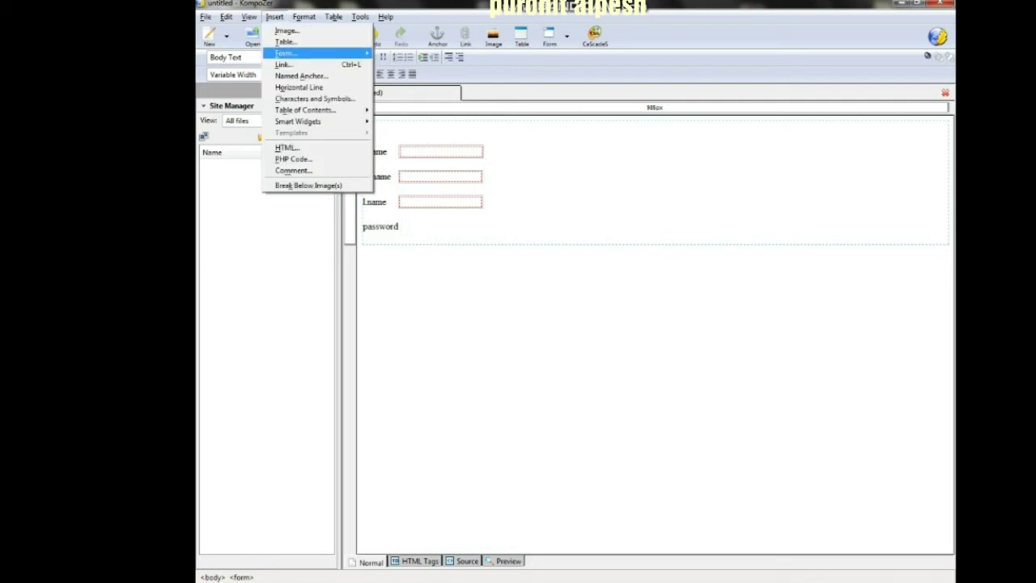
mouse_move(317, 53)
left_click(403, 70)
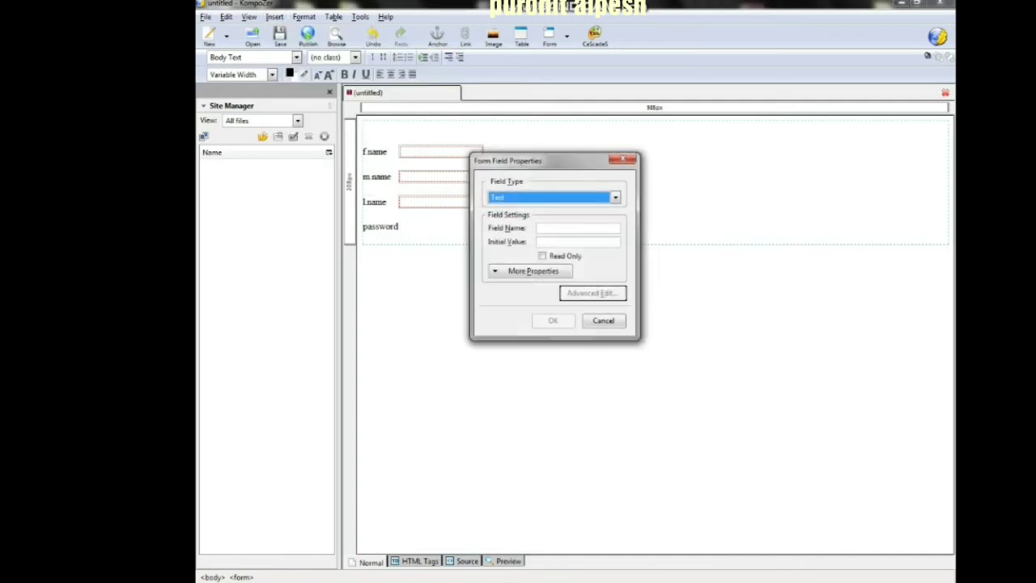
left_click(615, 197)
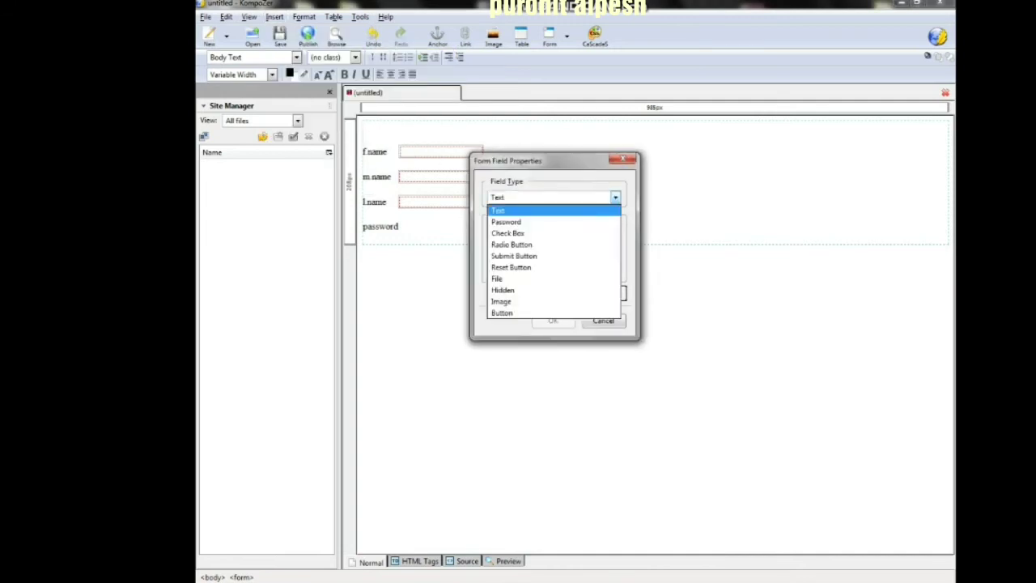
key("Down")
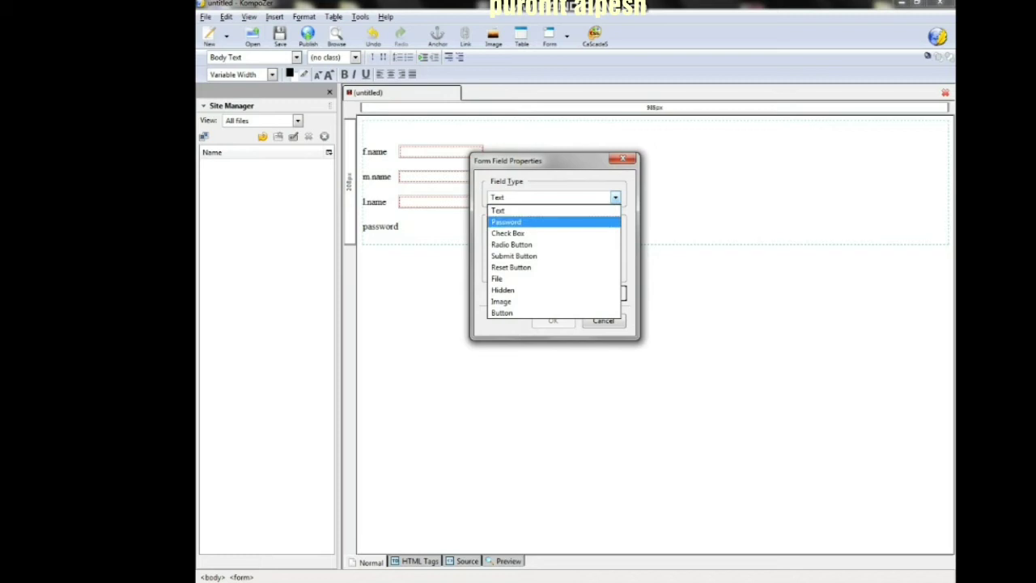
key("Down")
key("Down")
key("Down")
key("Up")
key("Up")
key("Up")
key("Return")
key("Tab")
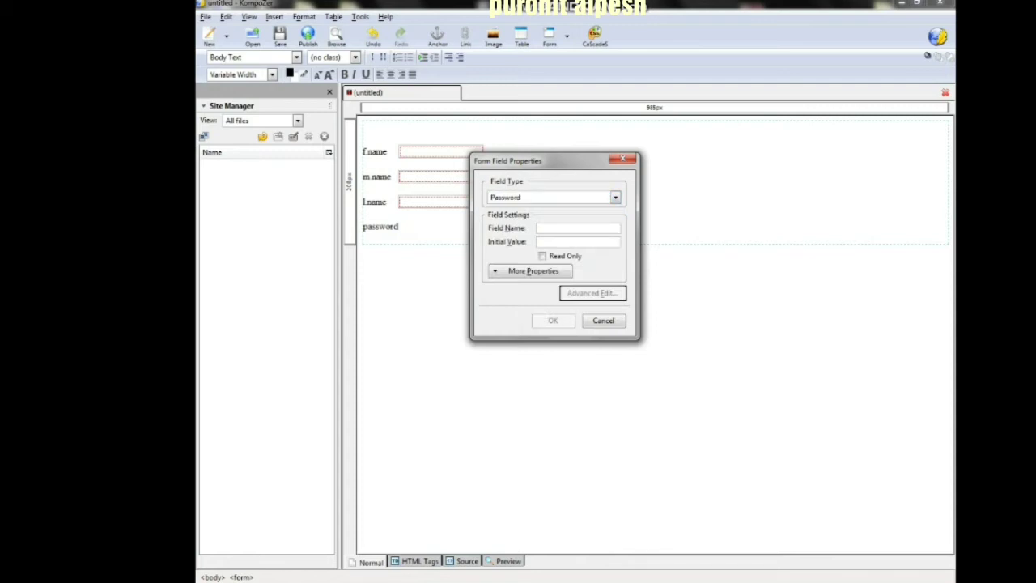
type("pass")
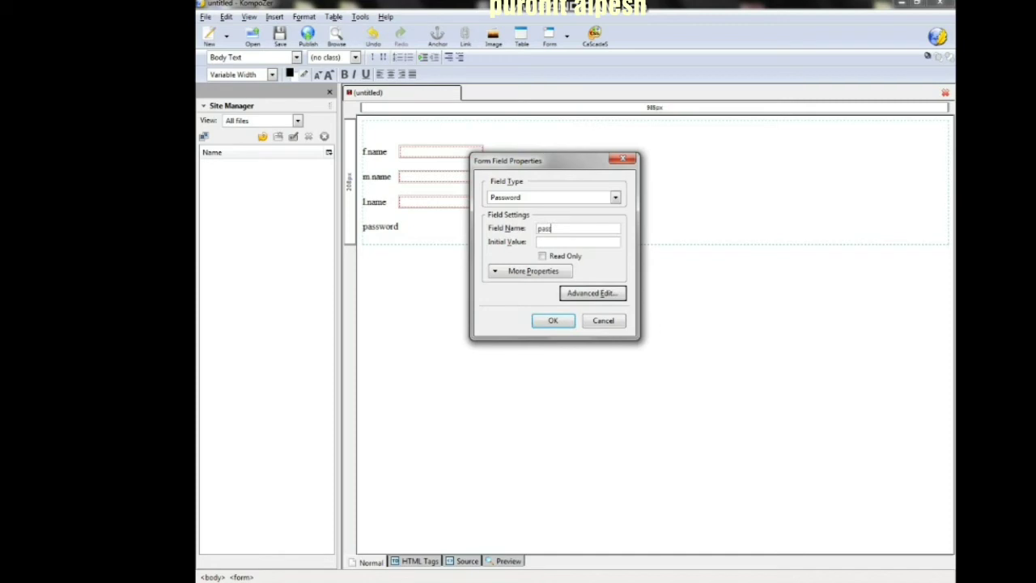
type("word")
key("Return")
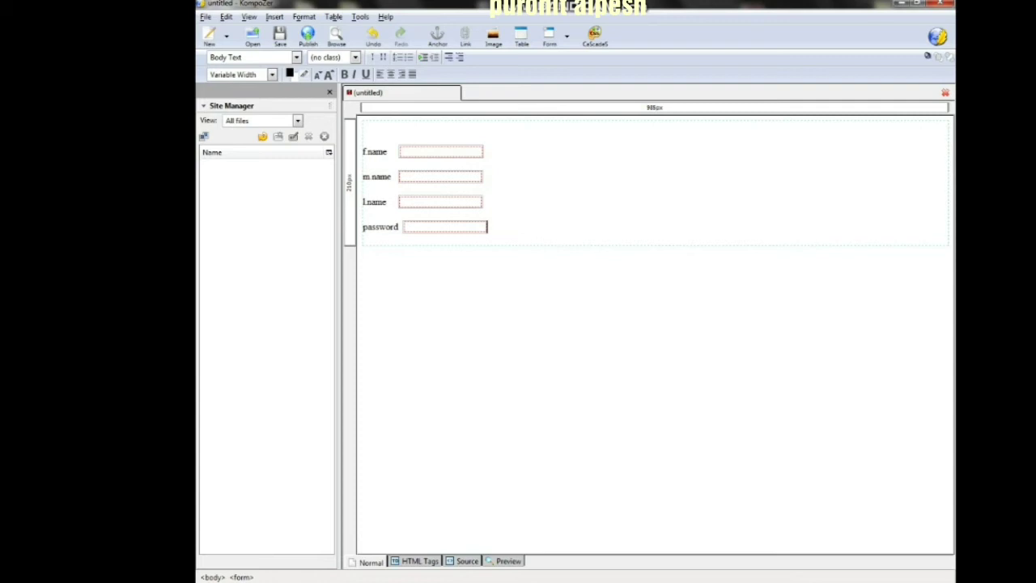
- Add the label gender followed by the option text male on a new line below the password row
key("Return")
type("aender")
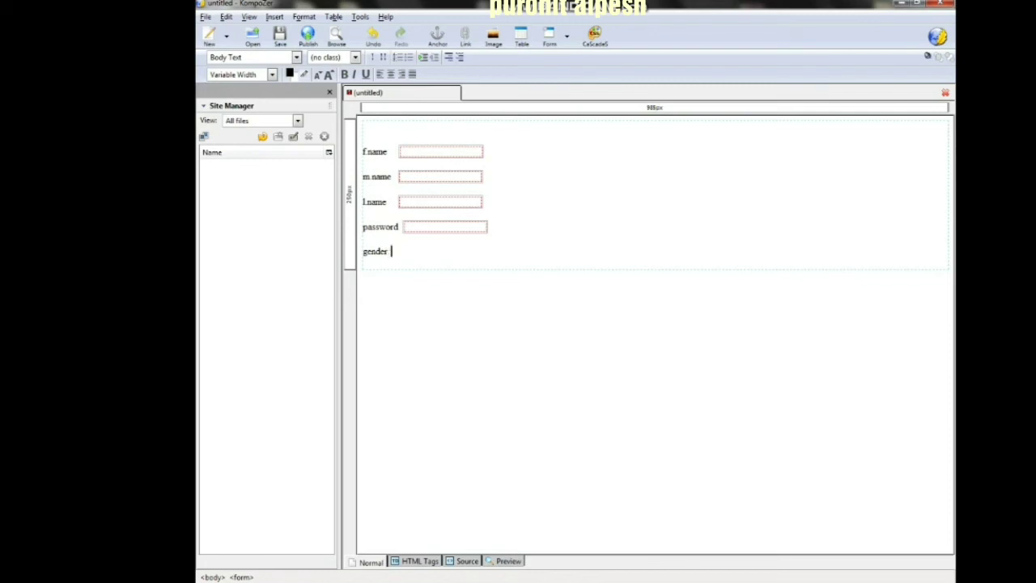
type(" male")
left_click_drag(394, 251, 412, 251)
key("Right")
- Set up a Radio Button form field beside male with group name gender and field value male
left_click(275, 16)
mouse_move(285, 53)
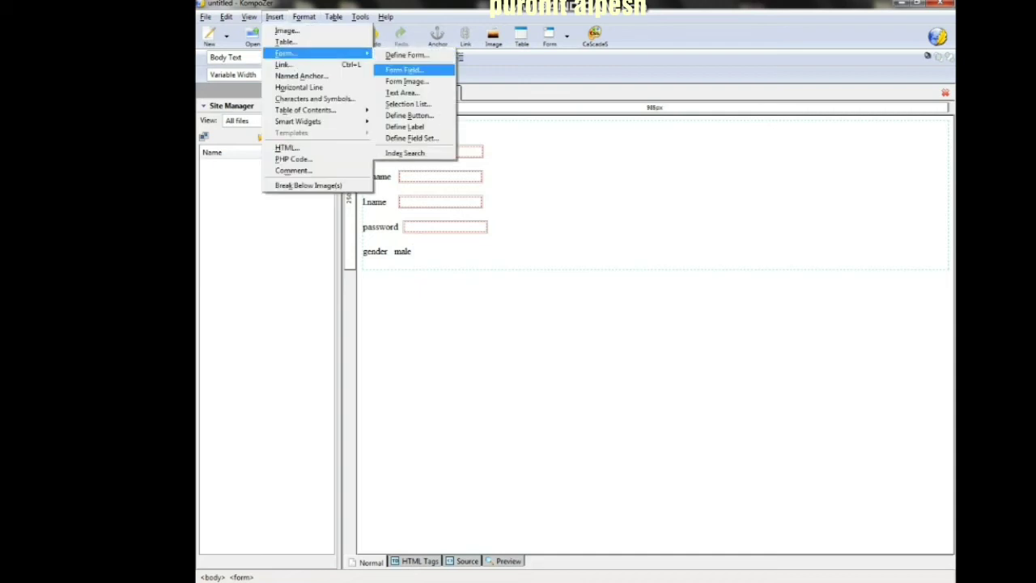
left_click(403, 70)
left_click(615, 196)
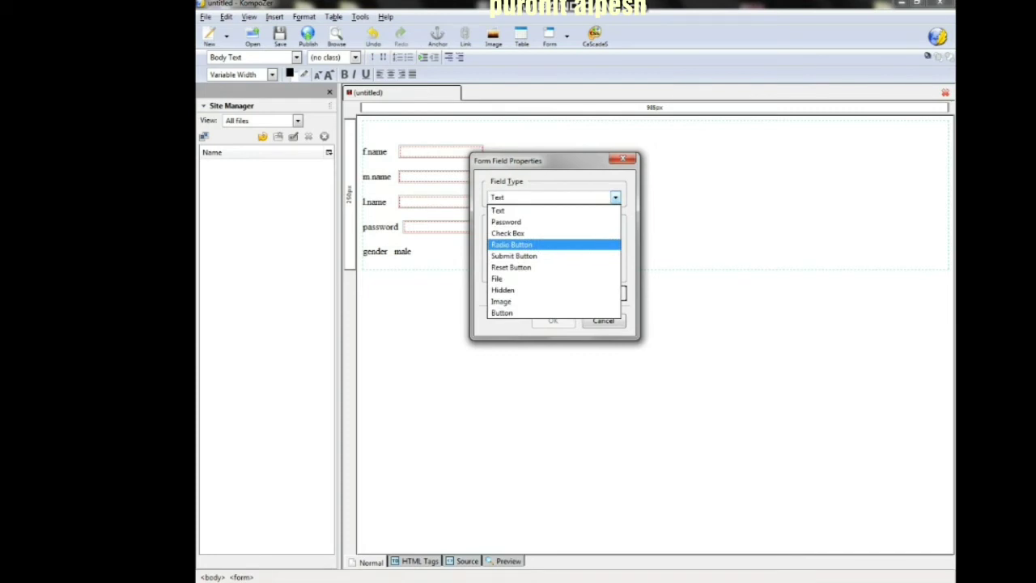
key("Return")
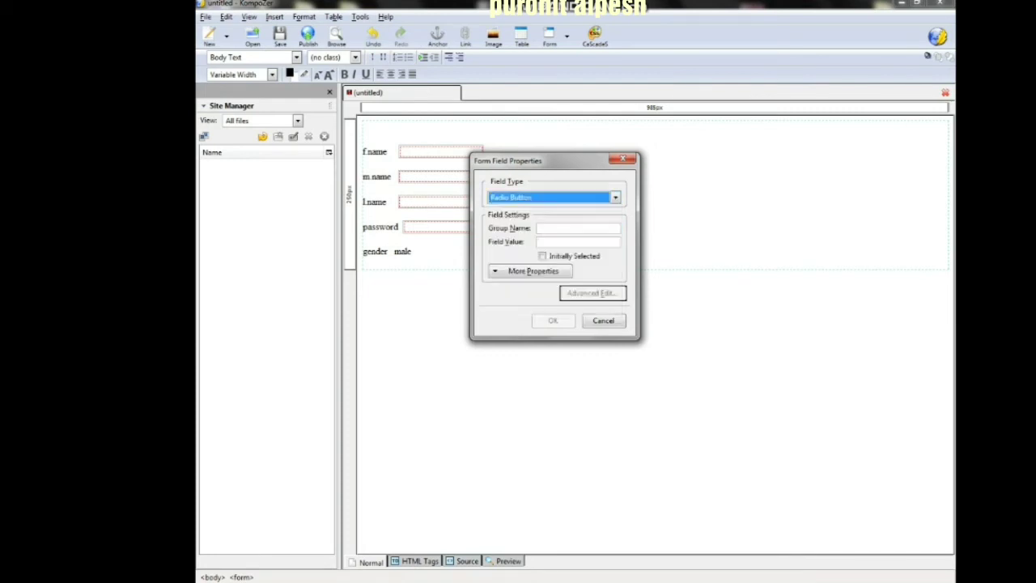
left_click(578, 228)
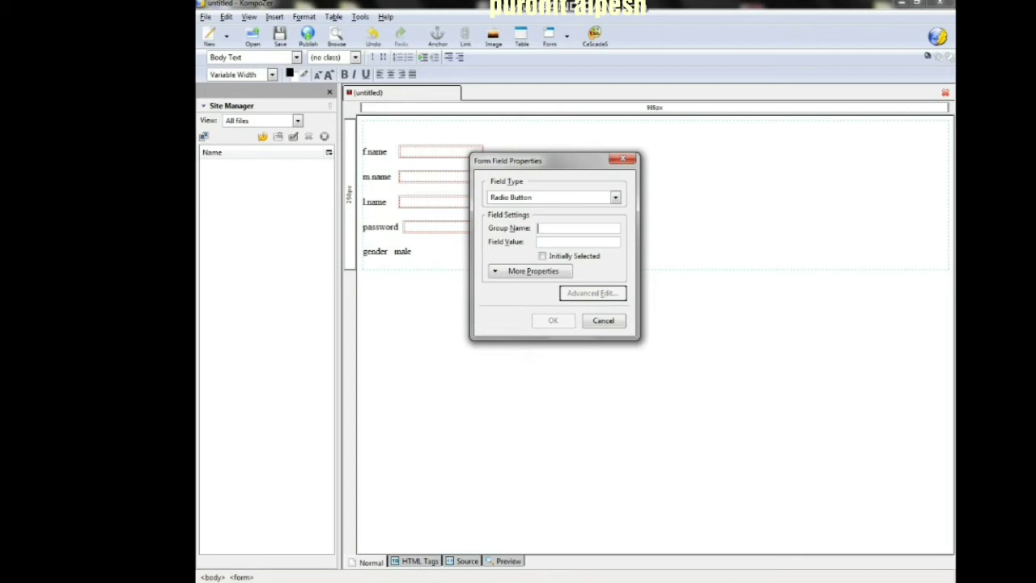
type("gender  ")
type("male")
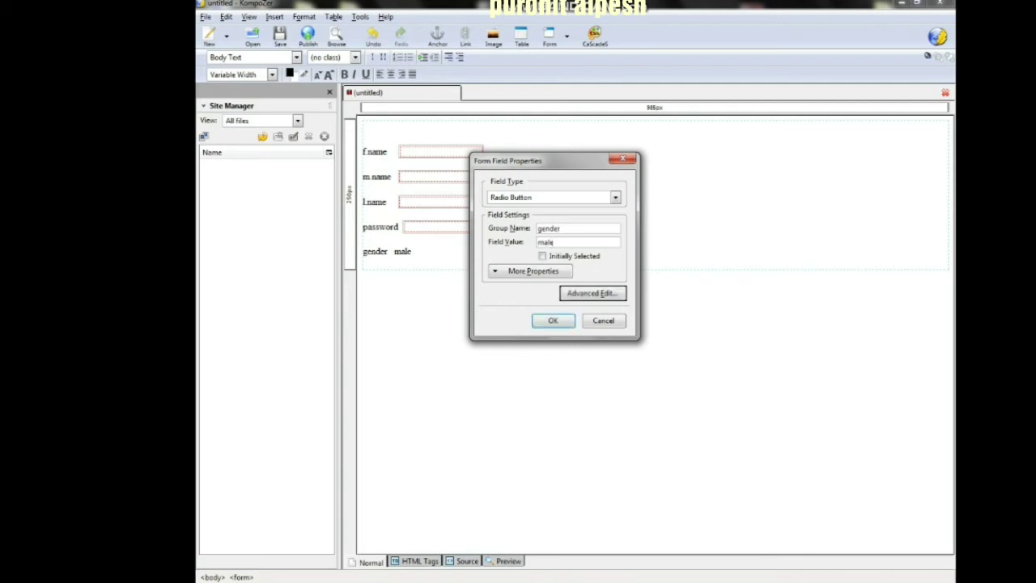
- Make the male radio button initially selected and insert it into the form
left_click(542, 255)
key("space")
key("space")
key("Tab")
key("Tab")
key("space")
key("Return")
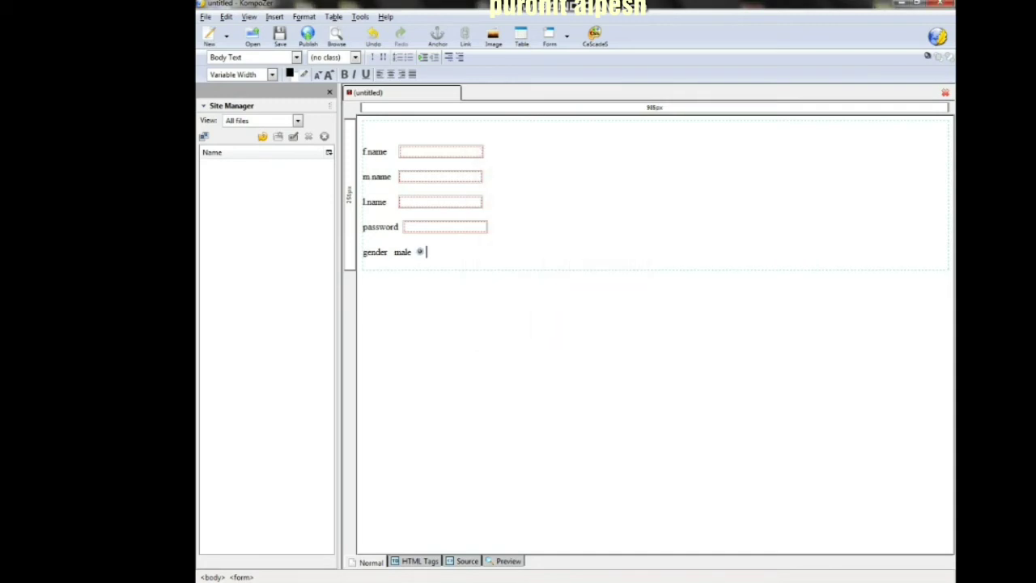
- Add the option text female and insert a radio button beside it with group name gender and value female
type("female")
left_click(275, 16)
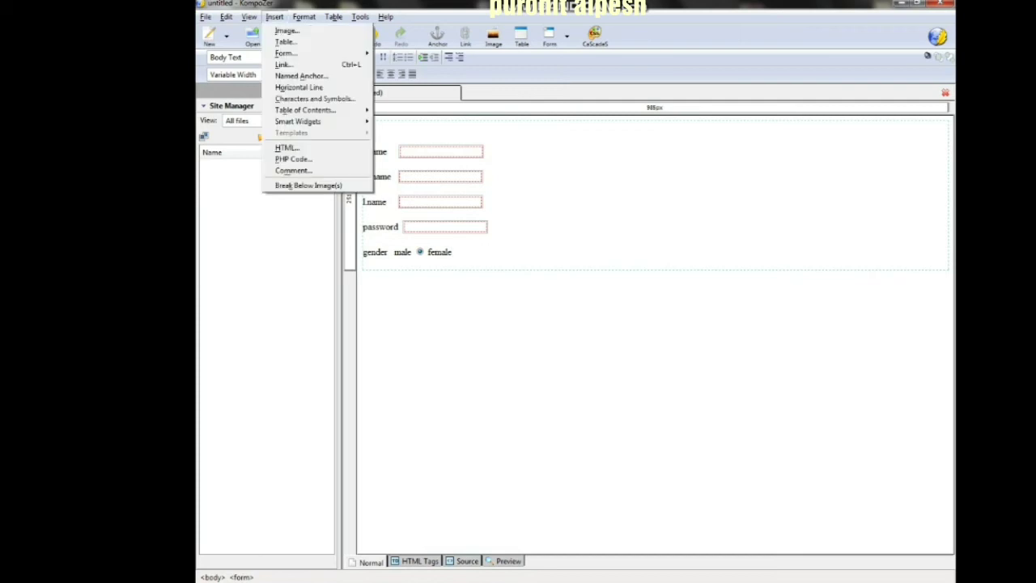
mouse_move(285, 52)
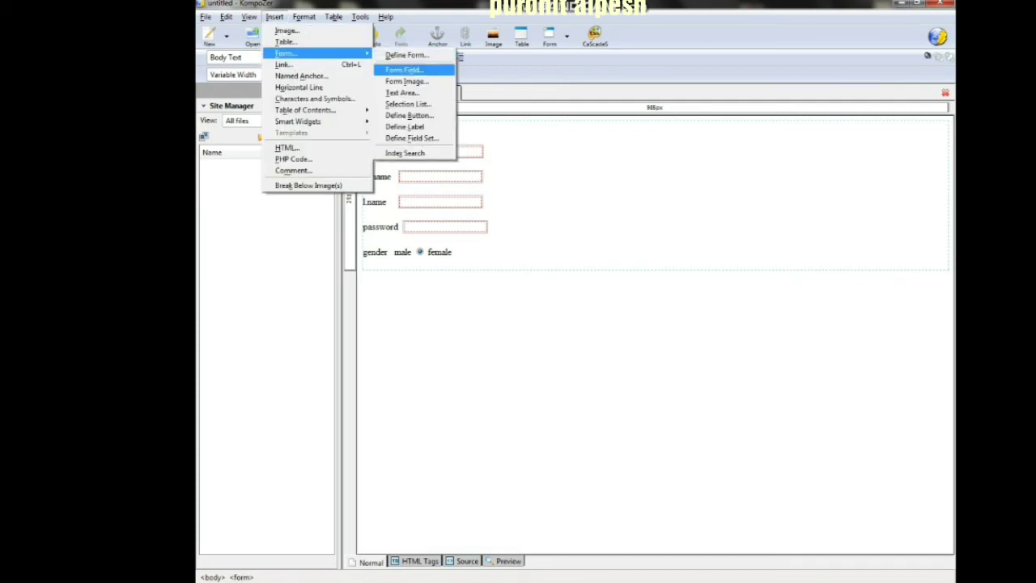
left_click(403, 70)
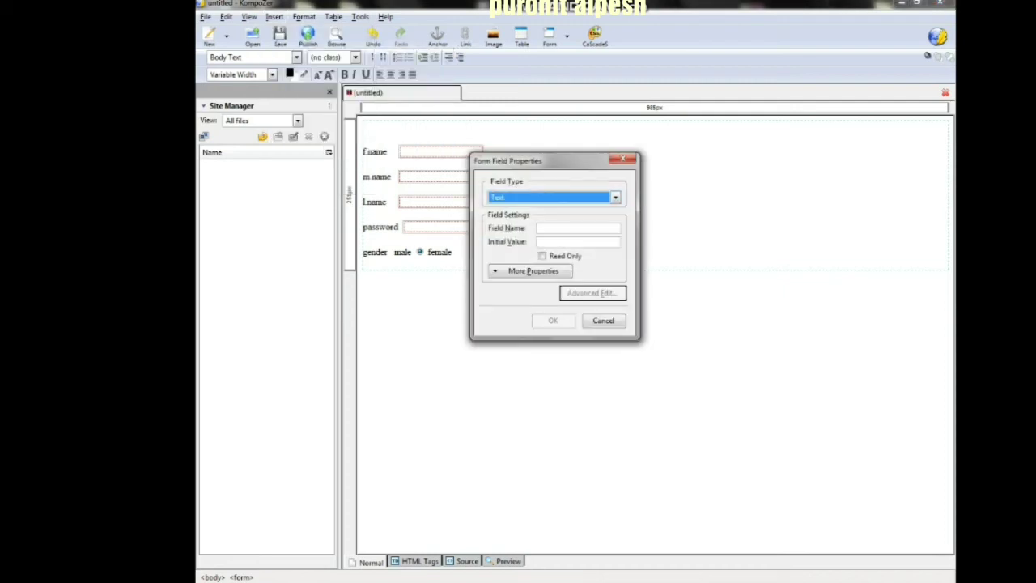
left_click(615, 197)
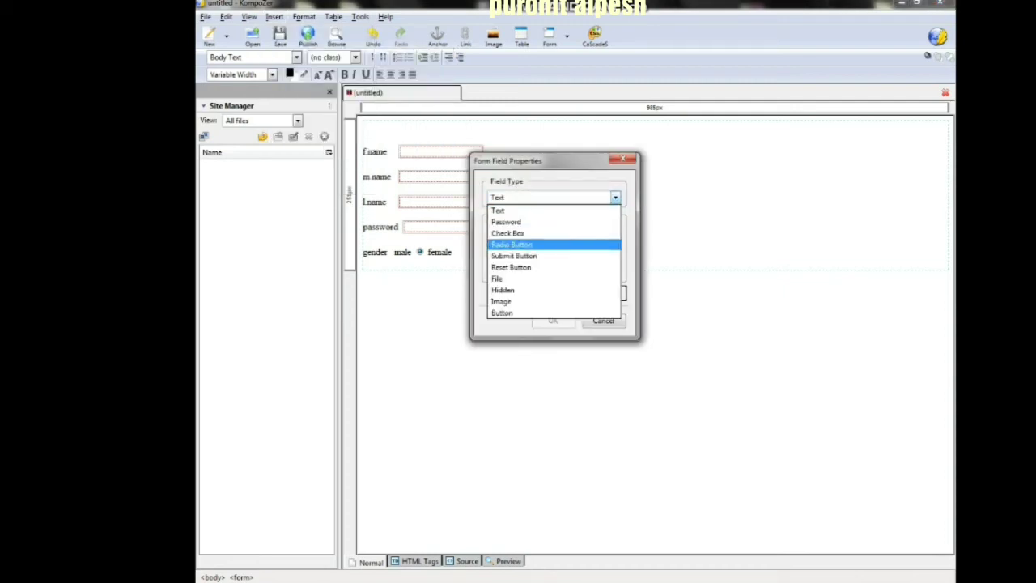
left_click(553, 244)
left_click(578, 228)
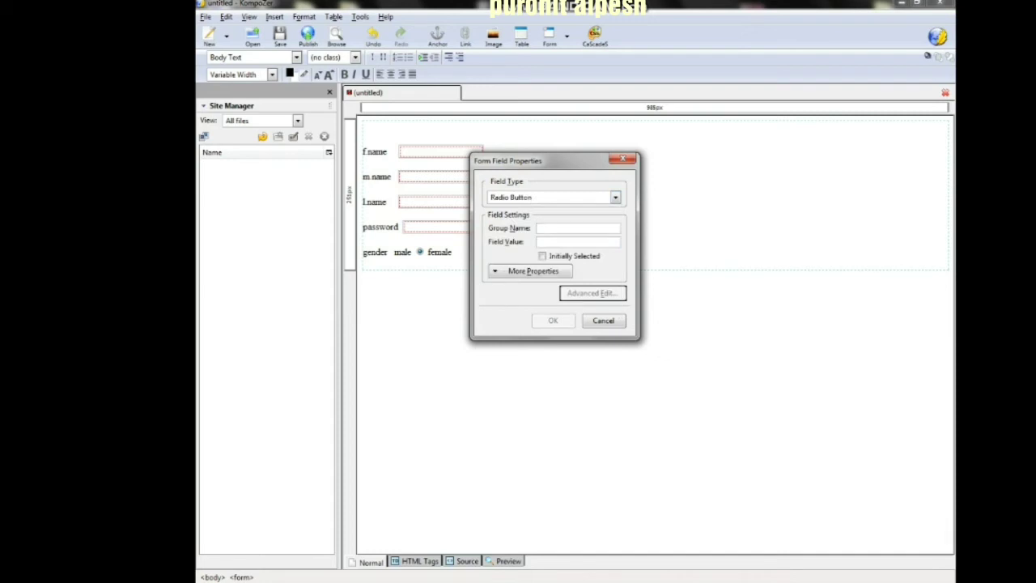
type("gen")
type("de")
type("femal")
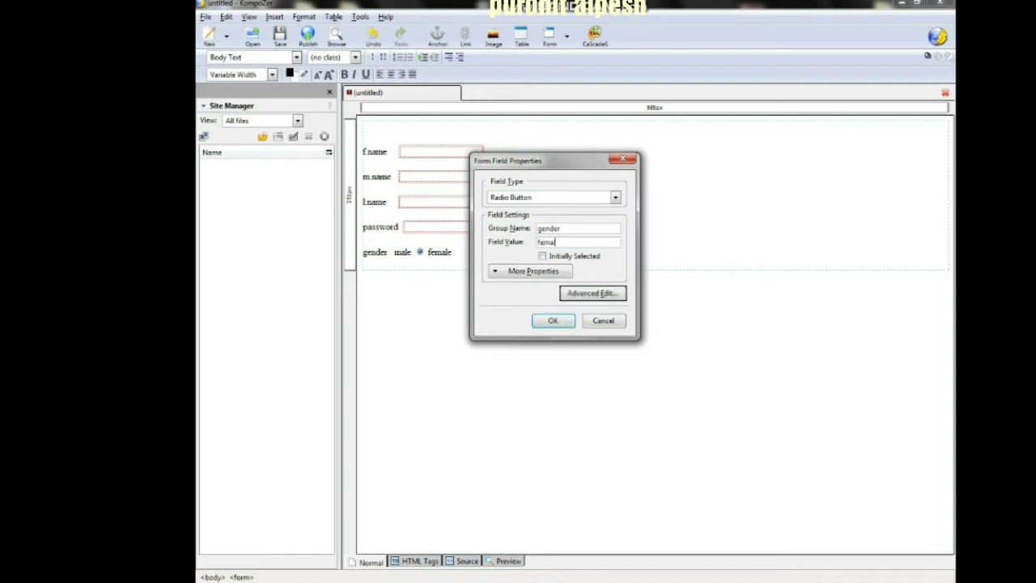
type("e")
key("Return")
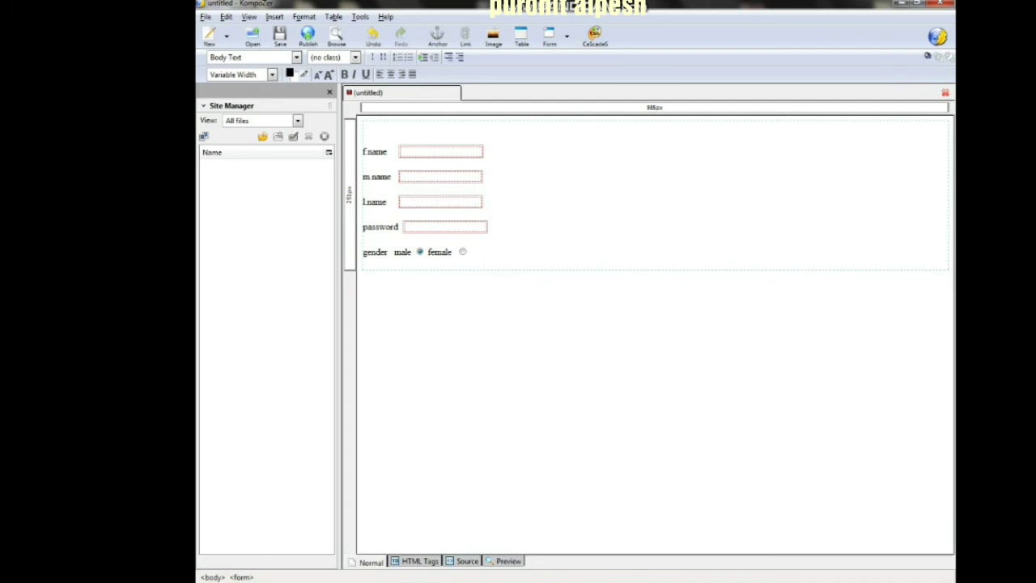
- Add the label hobby followed by the option text read on a new line below the gender row
key("Return")
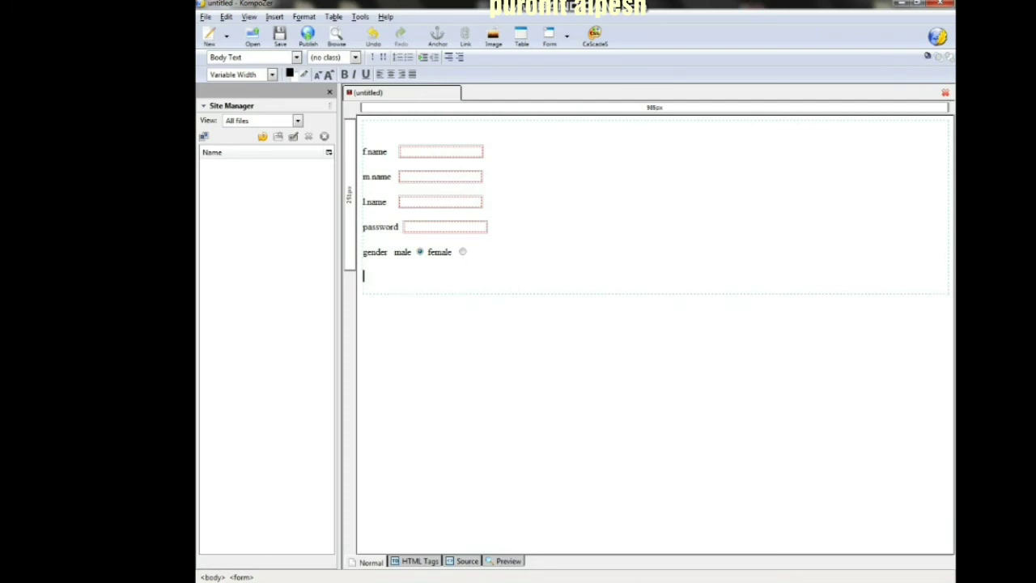
type("ho")
type("by")
key("BackSpace")
key("BackSpace")
type("bby")
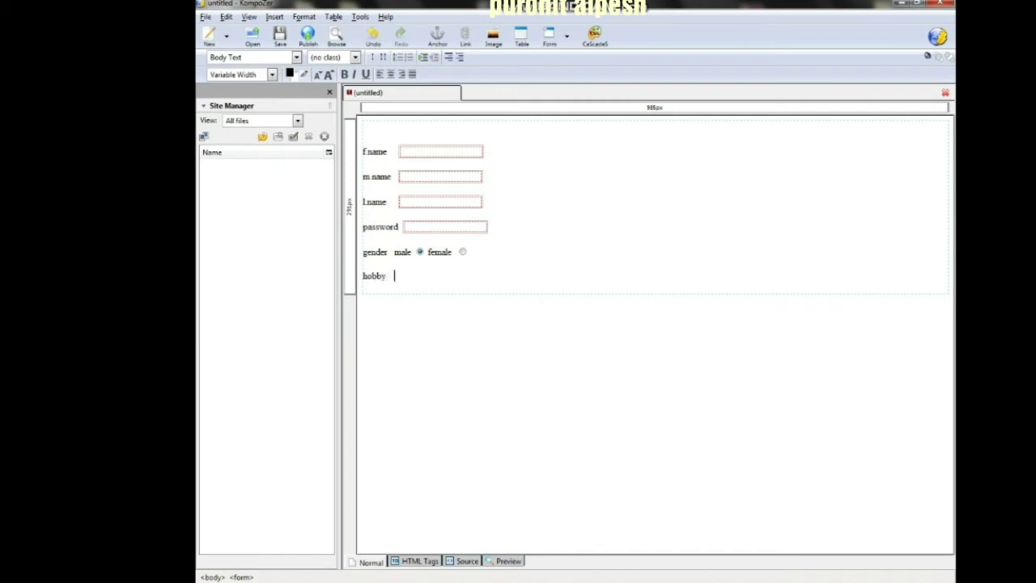
type("  read")
- Insert a check box named hobby with field value read beside the read option
left_click(275, 16)
mouse_move(285, 53)
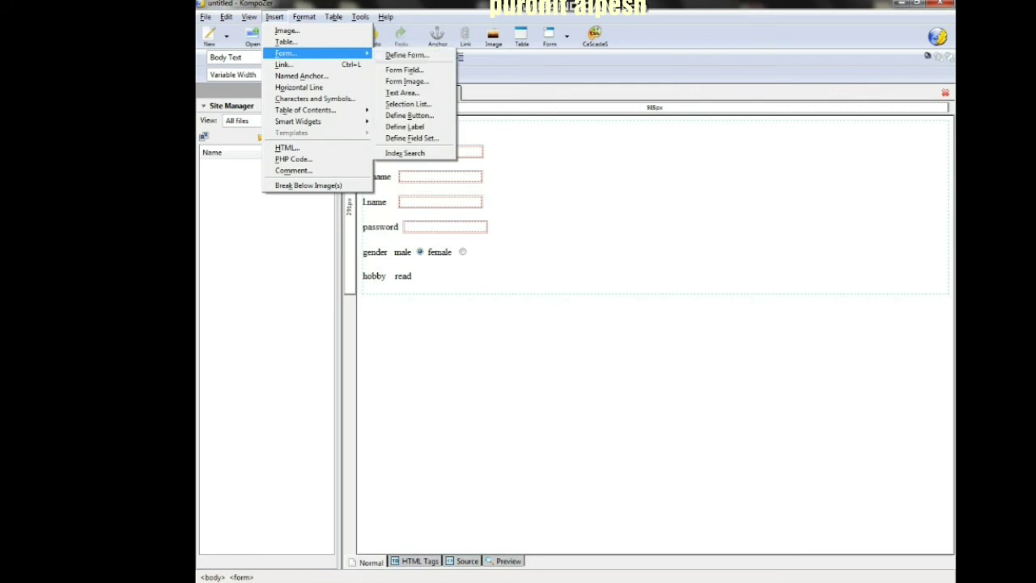
left_click(403, 69)
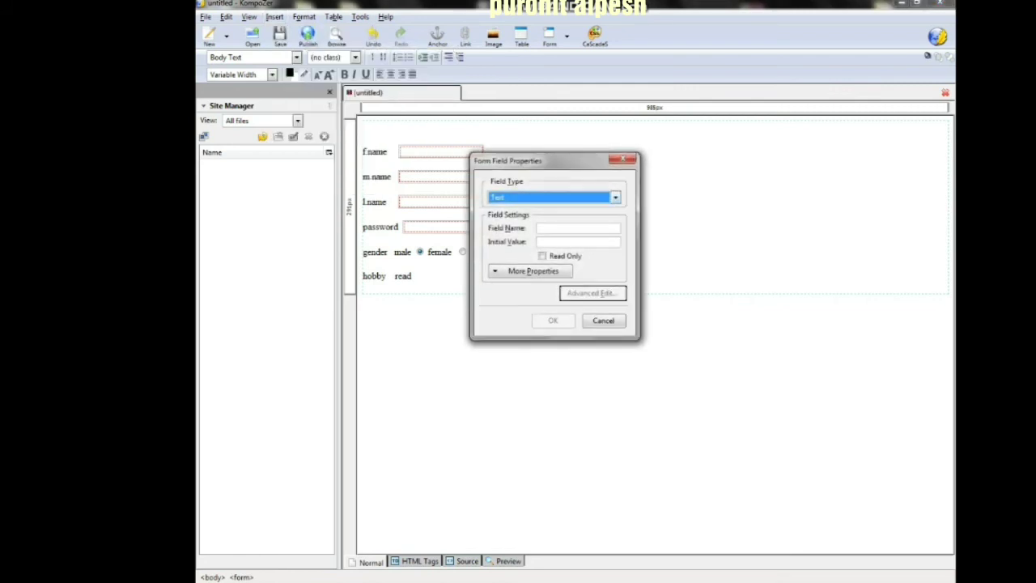
left_click(554, 196)
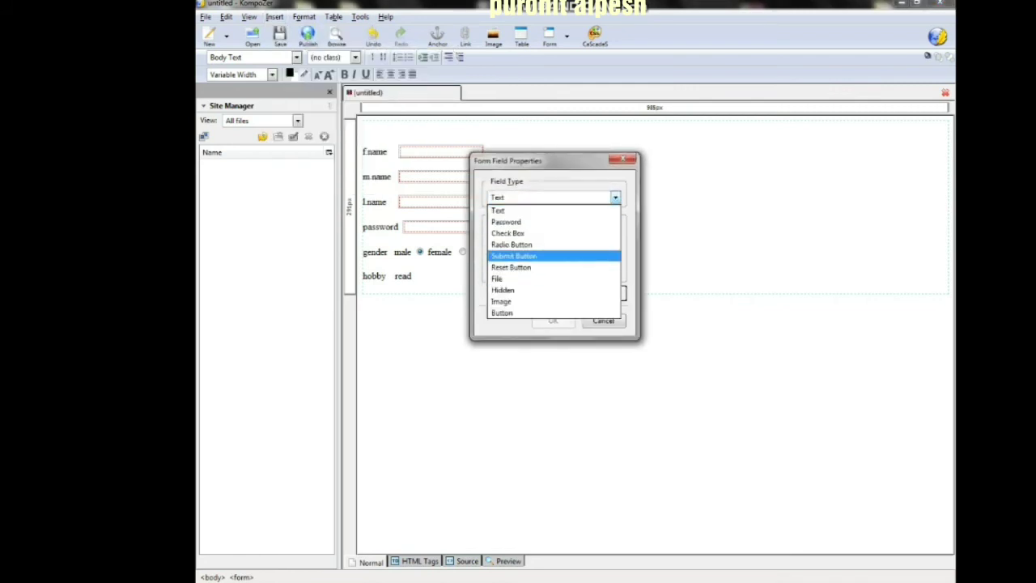
key("Return")
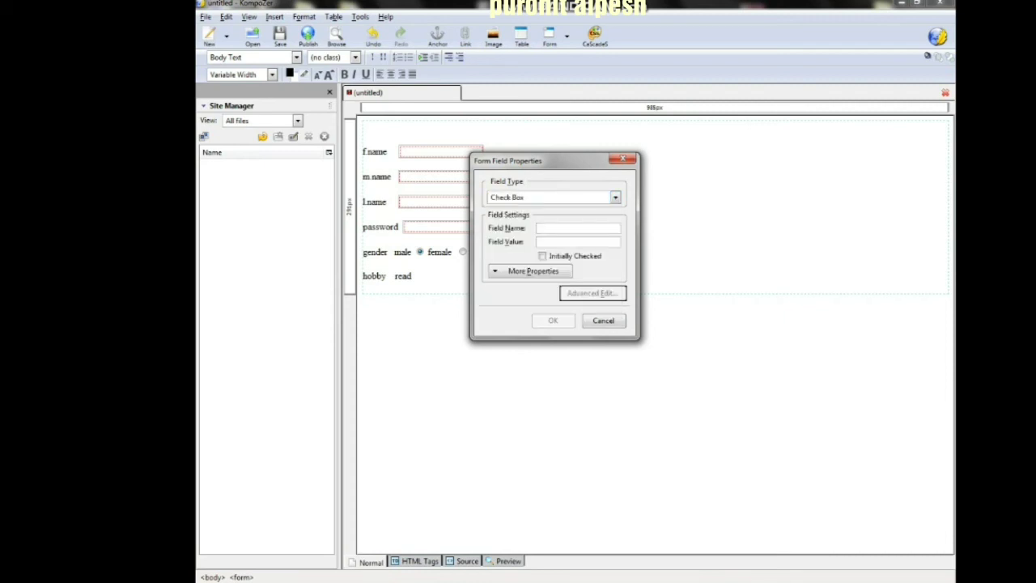
type("hobby")
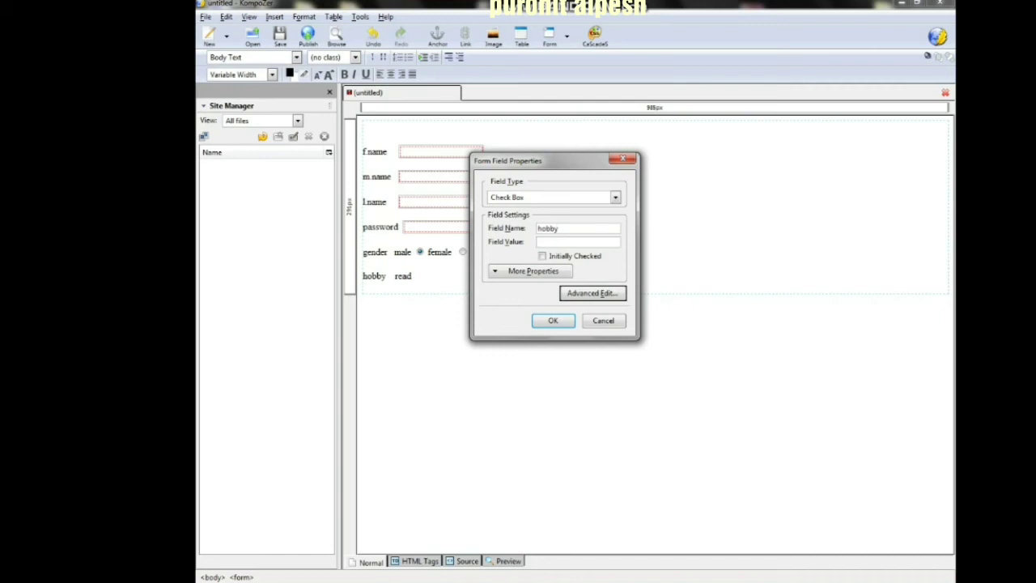
type("read")
left_click(552, 321)
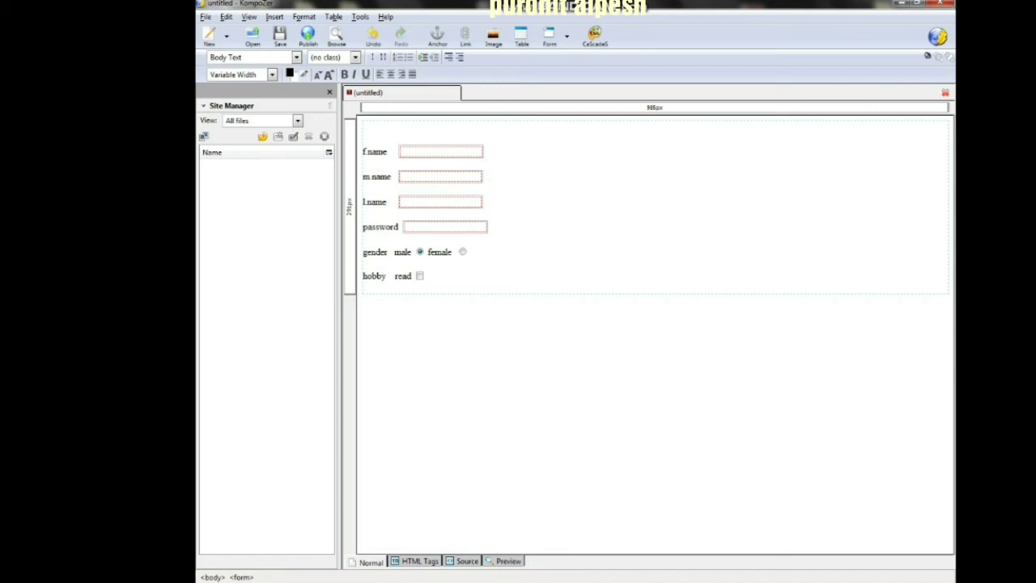
- Add the option text play and insert an initially checked check box beside it, named hobby with value play
type("play")
left_click(274, 16)
mouse_move(285, 54)
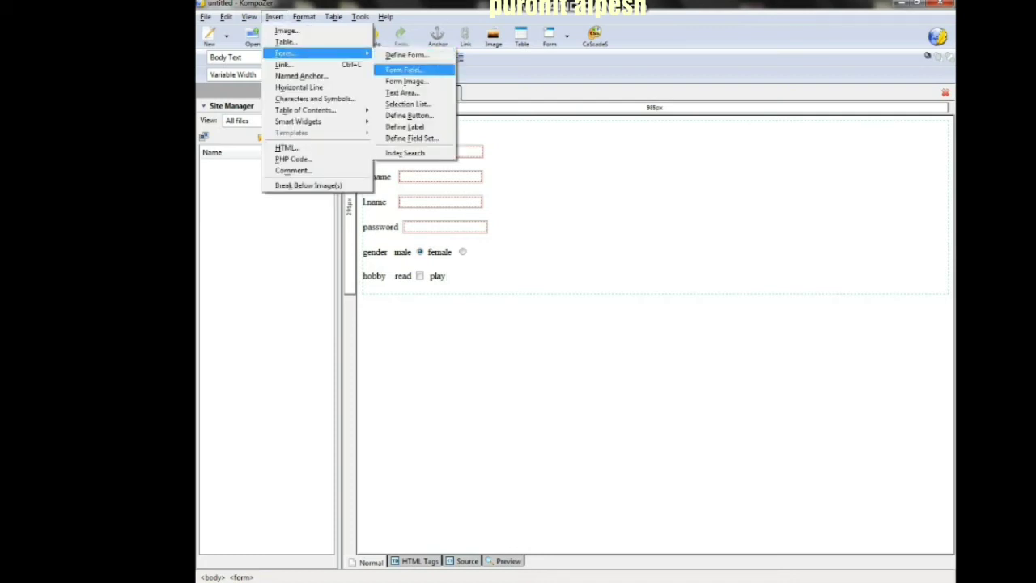
left_click(404, 70)
left_click(616, 196)
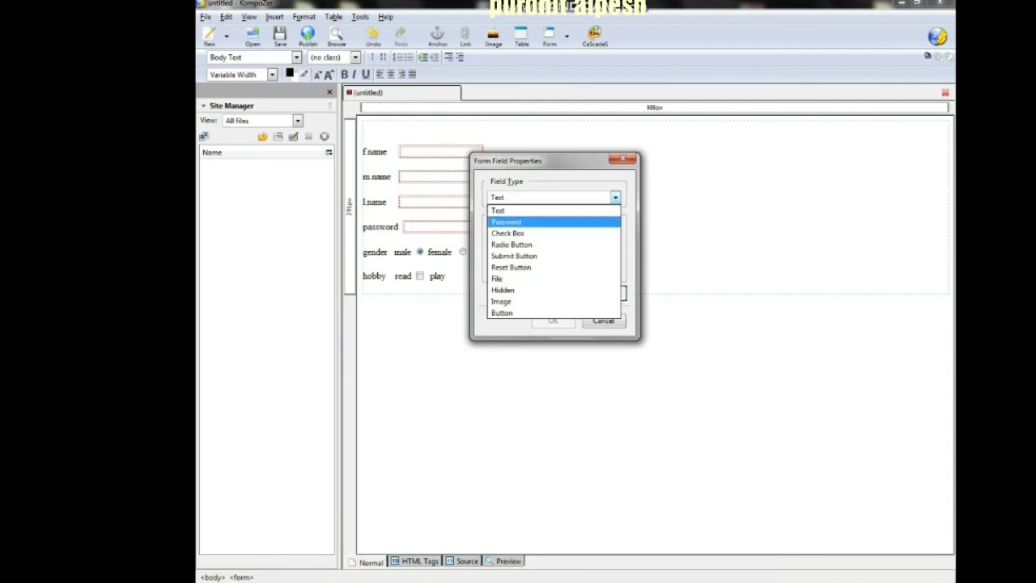
left_click(508, 233)
left_click(578, 227)
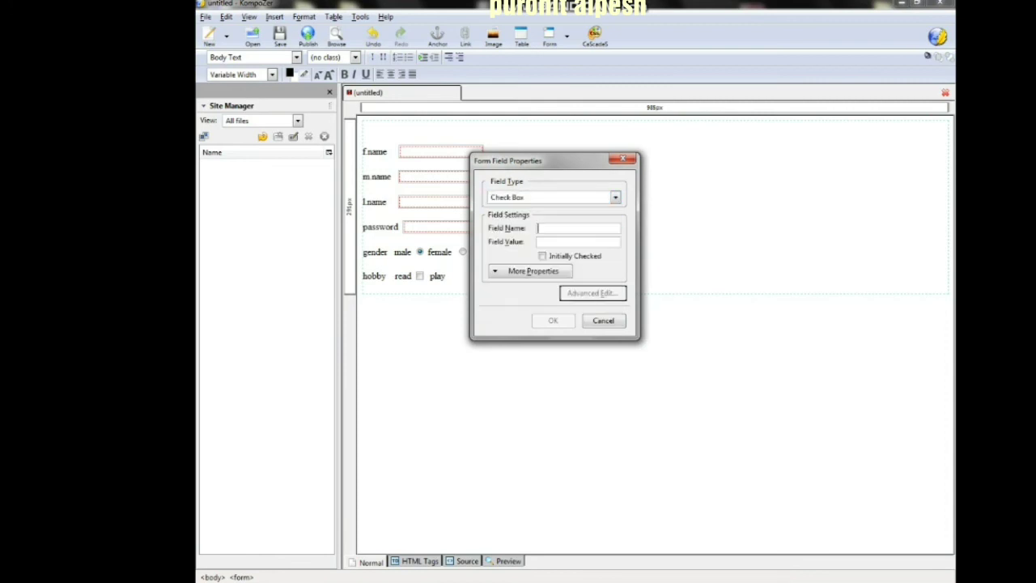
type("hobby")
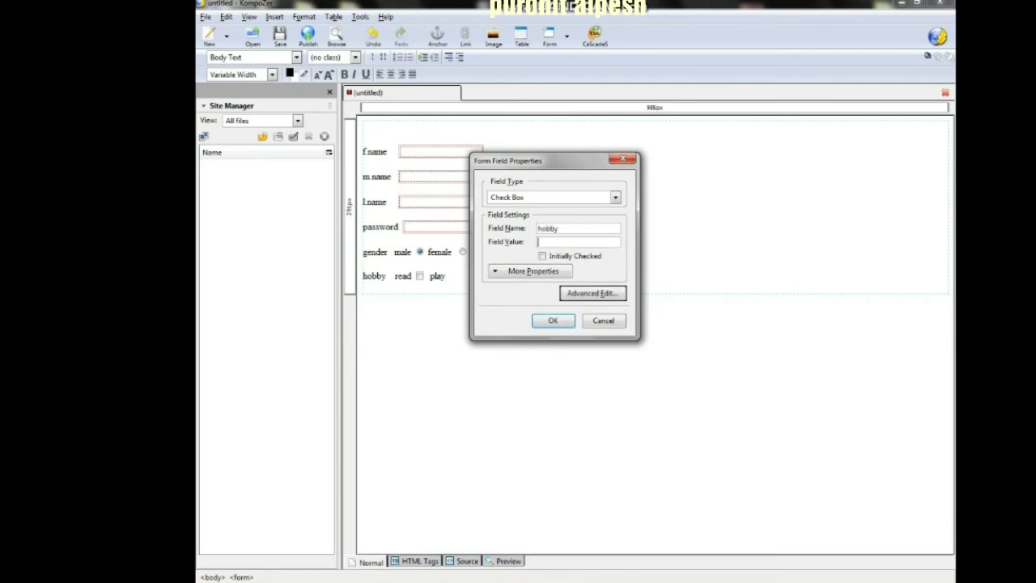
type("play")
left_click(542, 256)
left_click(553, 320)
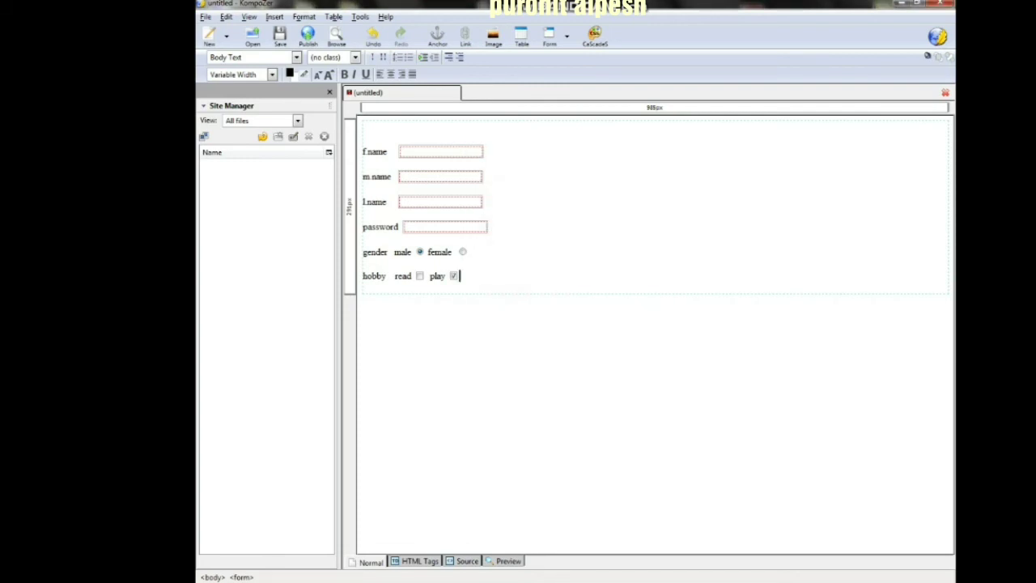
- Add the label add on a new line below the hobby row and insert a text area named add with 4 rows and 40 columns
key("Return")
key("Return")
type("sdd")
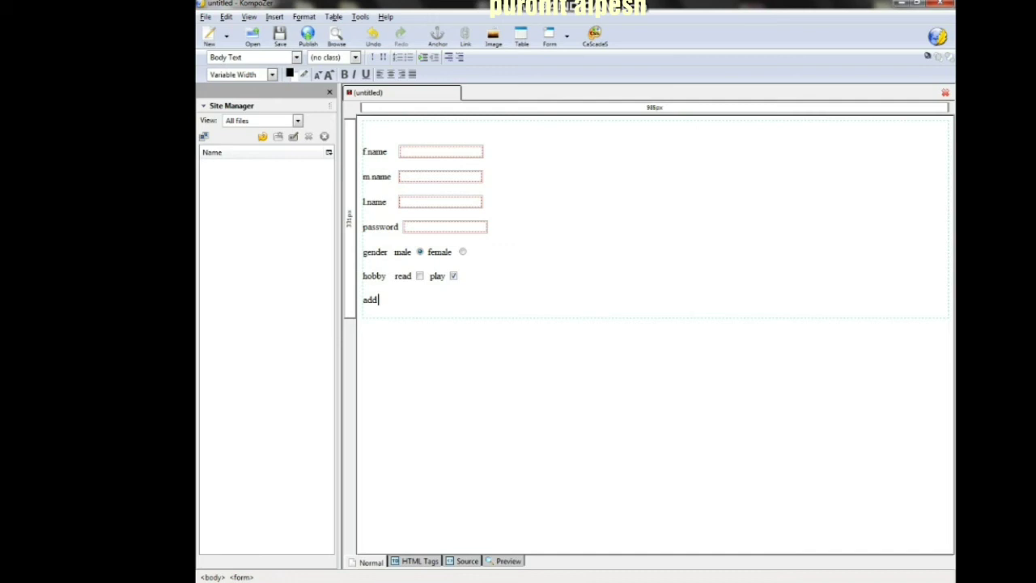
left_click(275, 17)
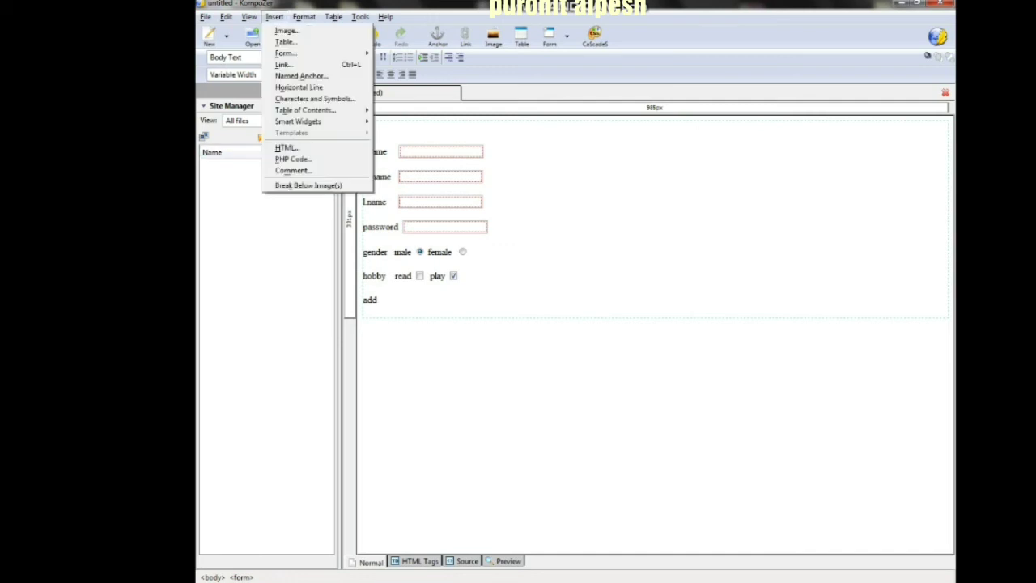
mouse_move(316, 52)
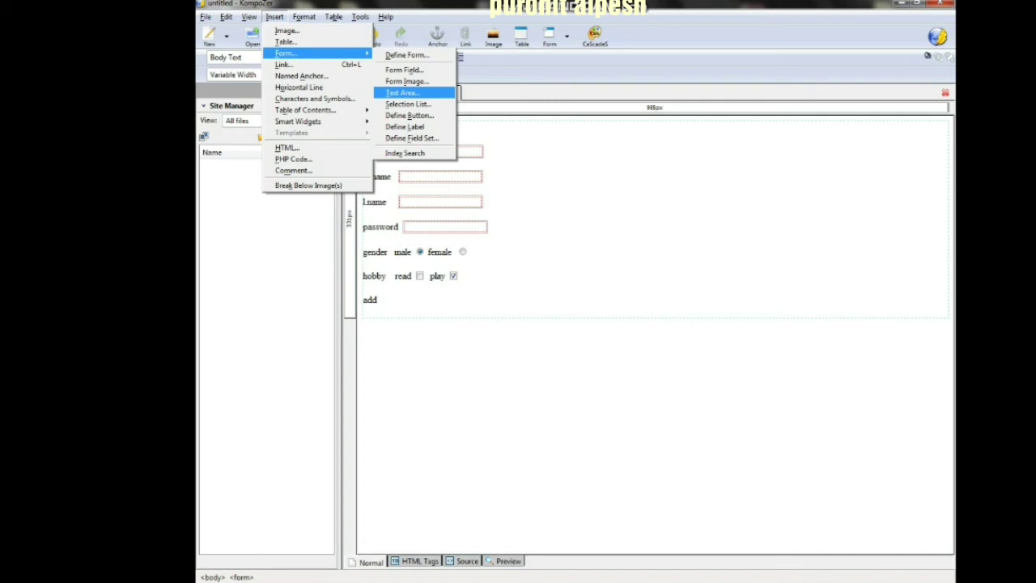
key("Return")
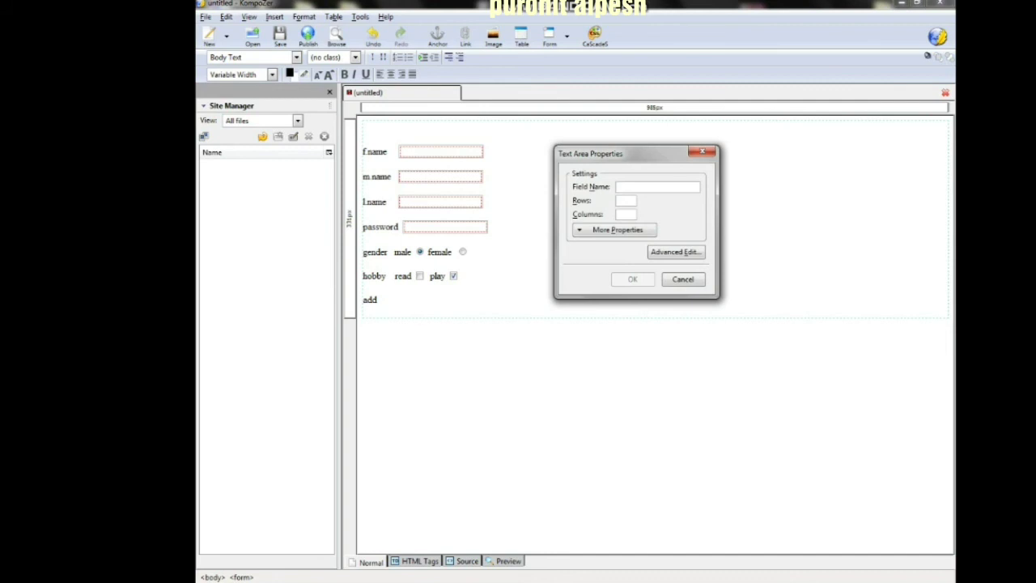
type("add")
type("4")
key("Tab")
type("40")
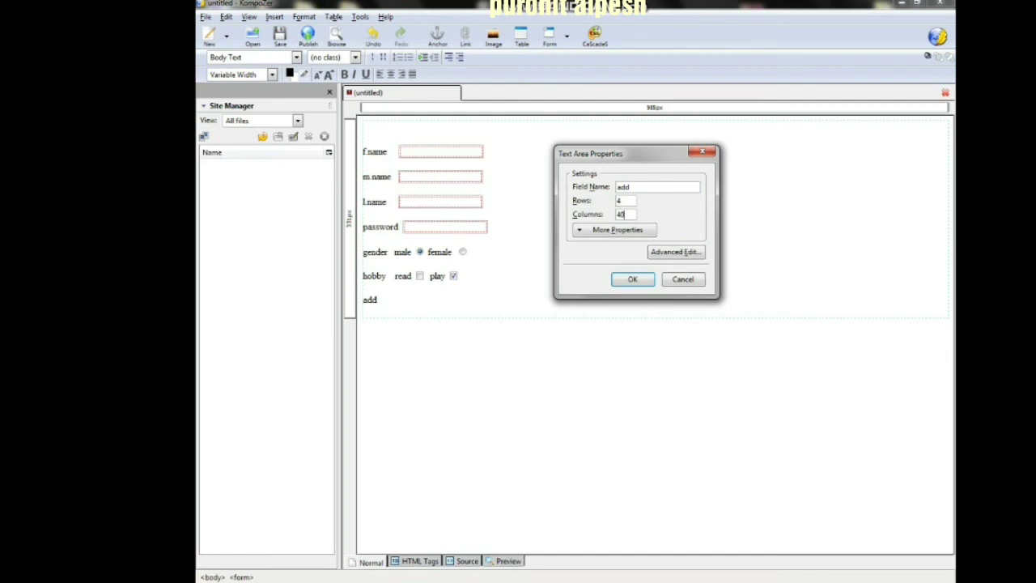
key("Return")
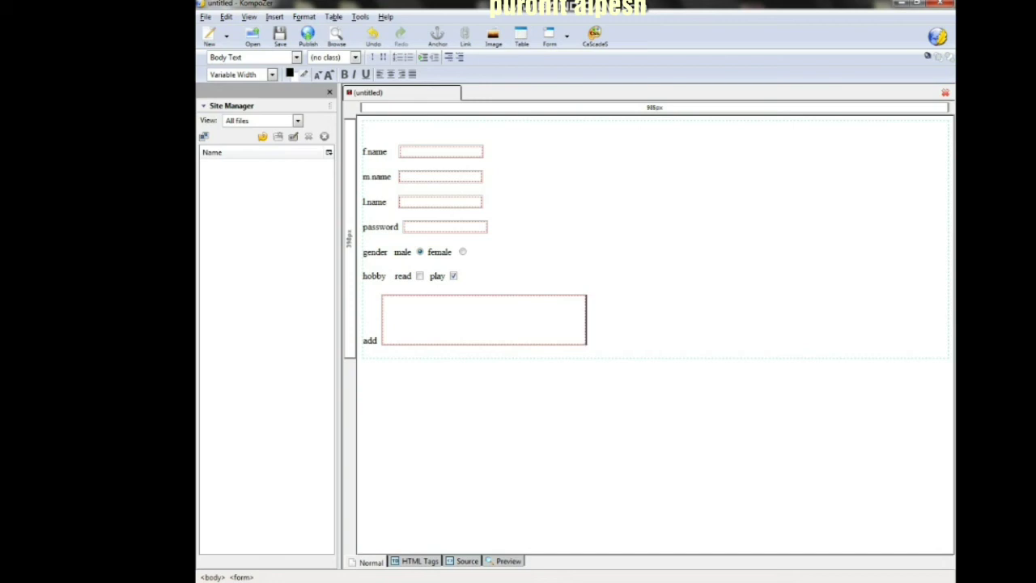
left_click(483, 320)
double_click(483, 320)
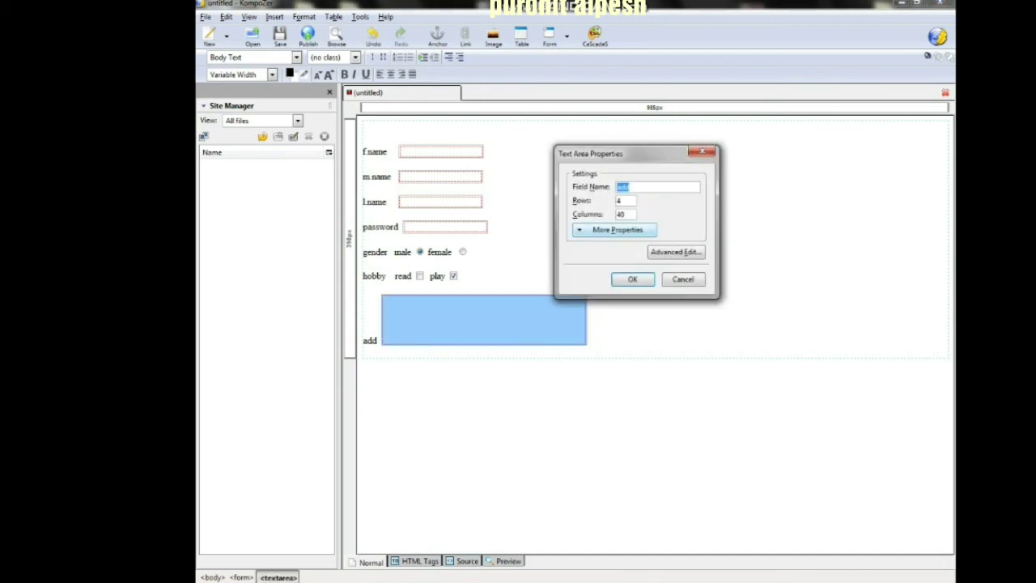
left_click(683, 278)
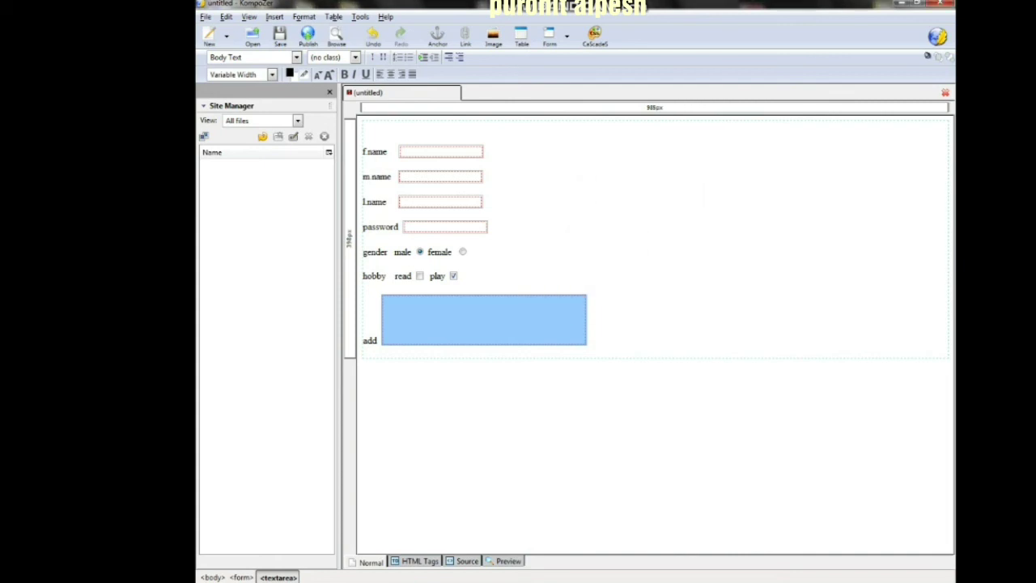
- Add the label city on a new line below the text area and start a selection list named city beside it
left_click(364, 351)
key("Return")
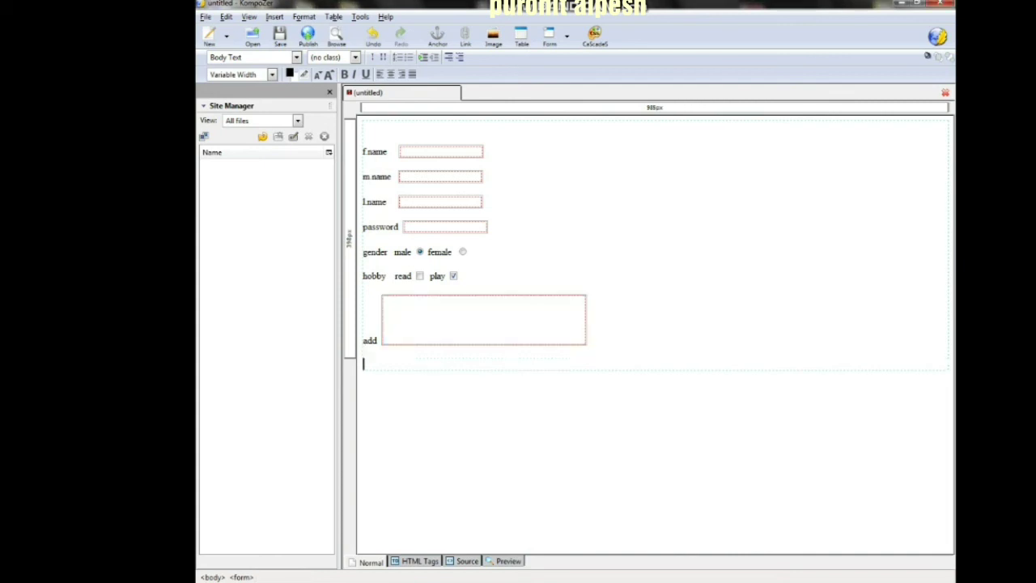
type("city")
left_click(275, 16)
mouse_move(285, 53)
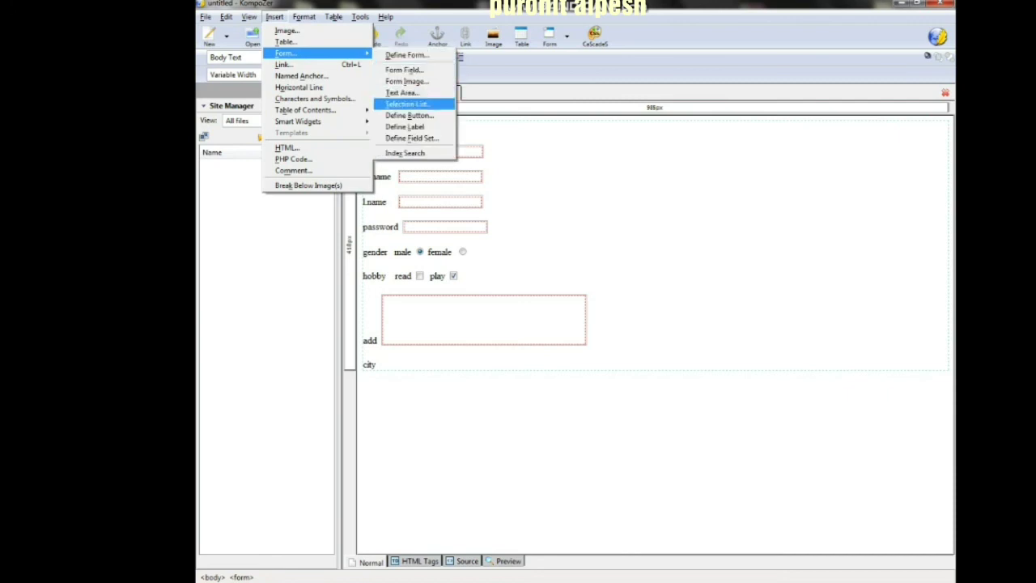
key("Return")
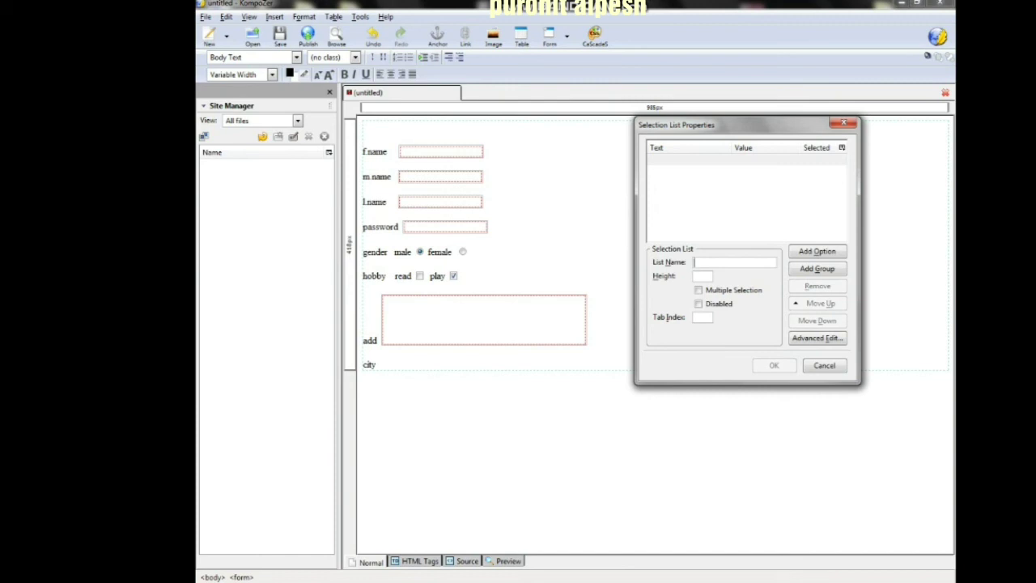
type("city")
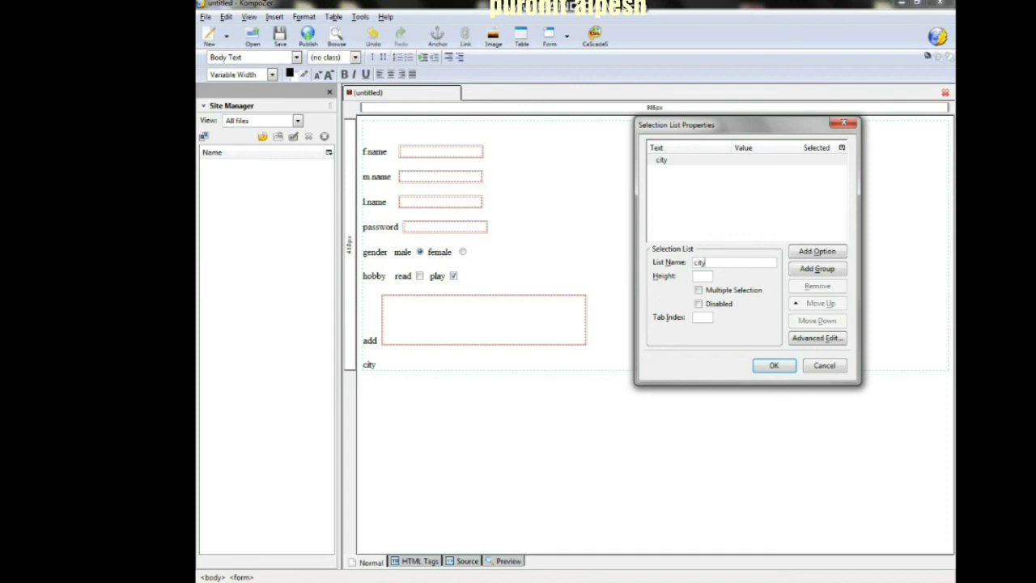
- Add the options surat and vapi to the city selection list and insert the list into the form
left_click(817, 251)
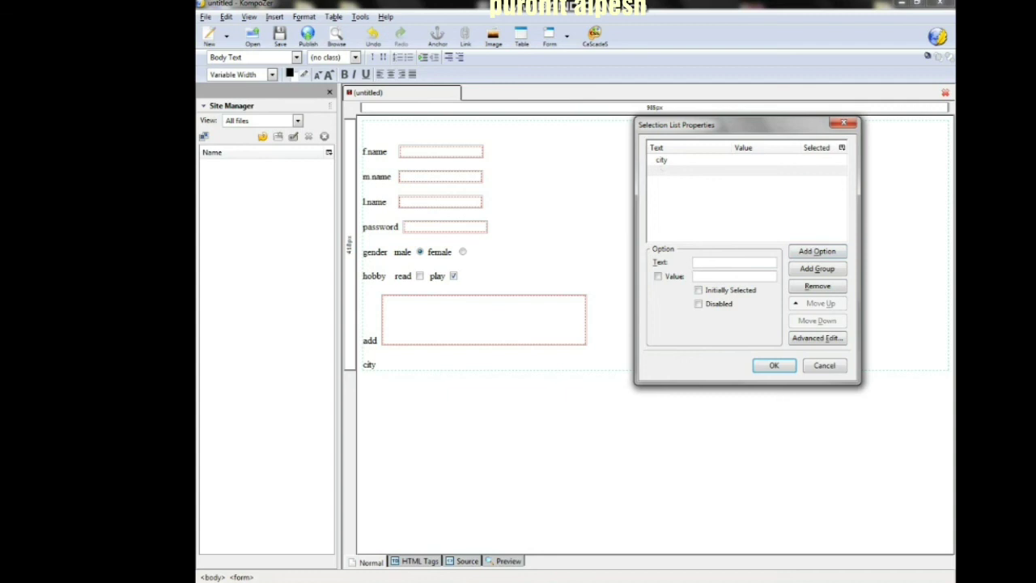
type("surat")
left_click(817, 251)
type("vapi")
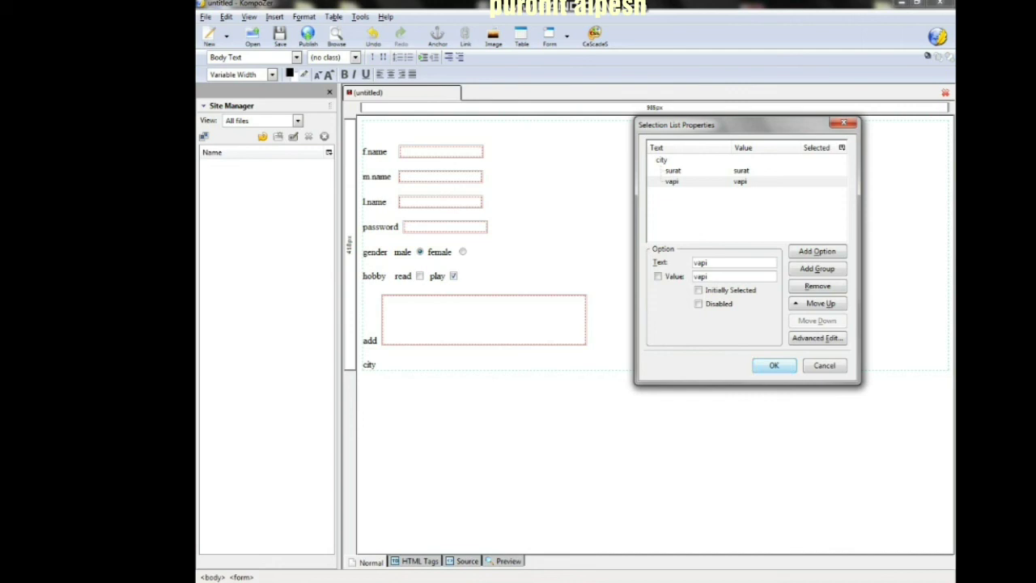
left_click(774, 365)
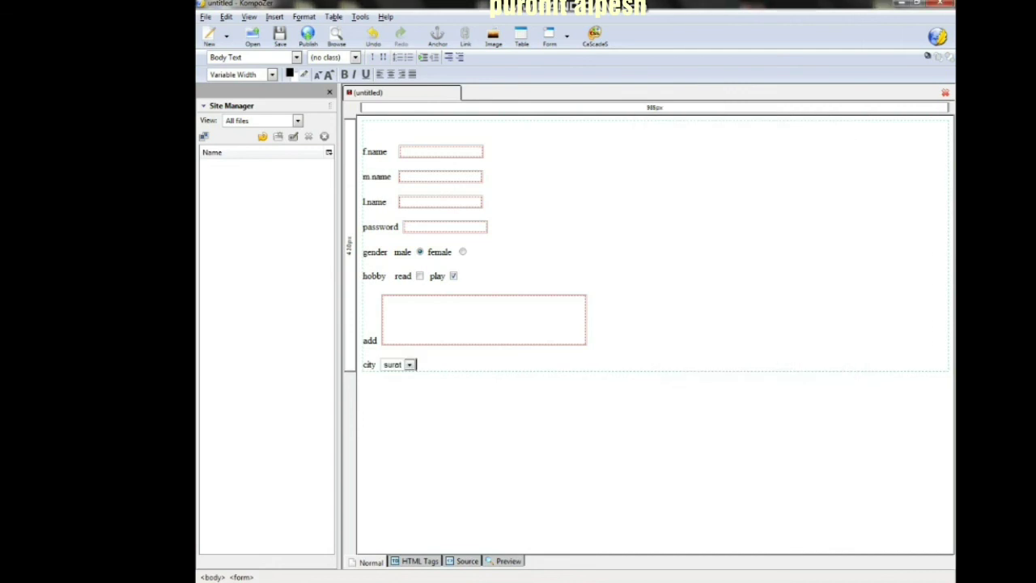
- Insert a submit button with field name submit and value submit on a new line below the city row
key("Return")
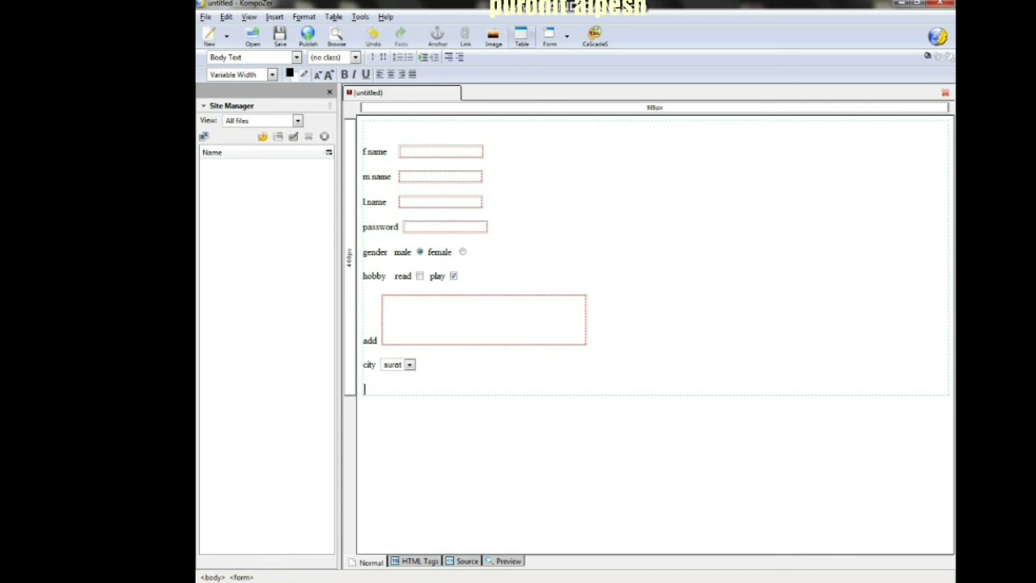
left_click(275, 17)
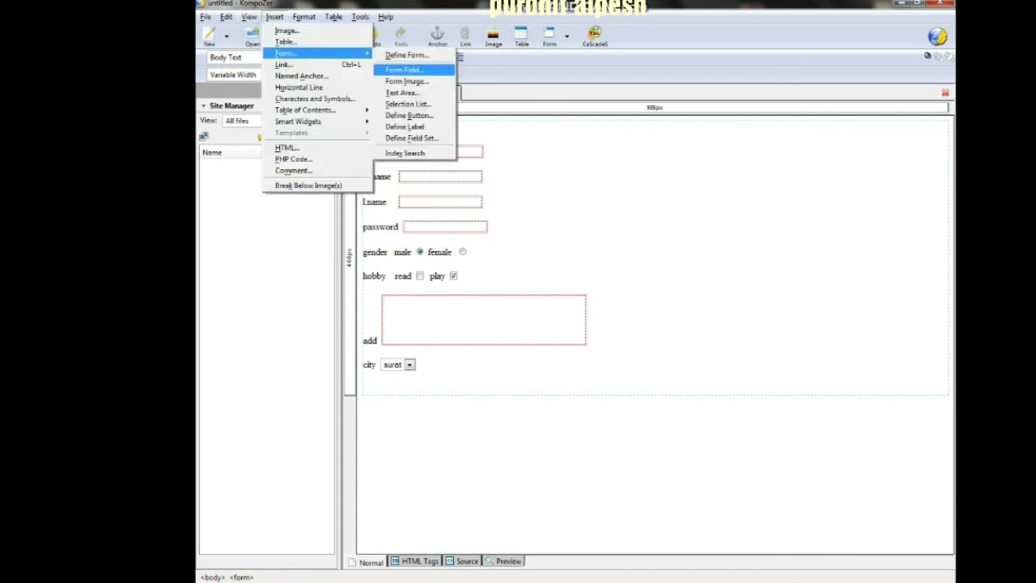
left_click(404, 69)
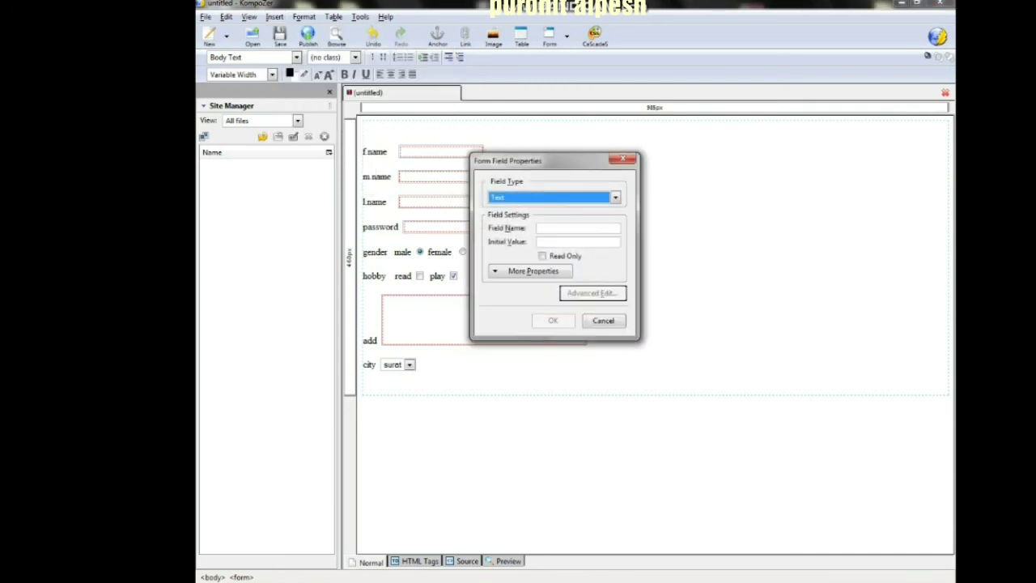
left_click(615, 197)
key("Down")
key("Down")
key("Down")
key("Down")
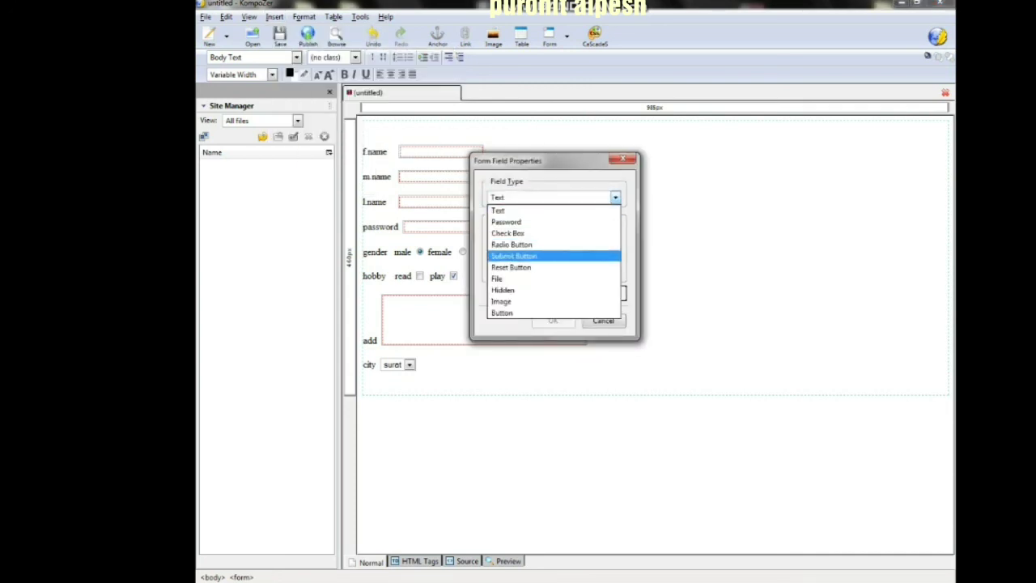
key("Return")
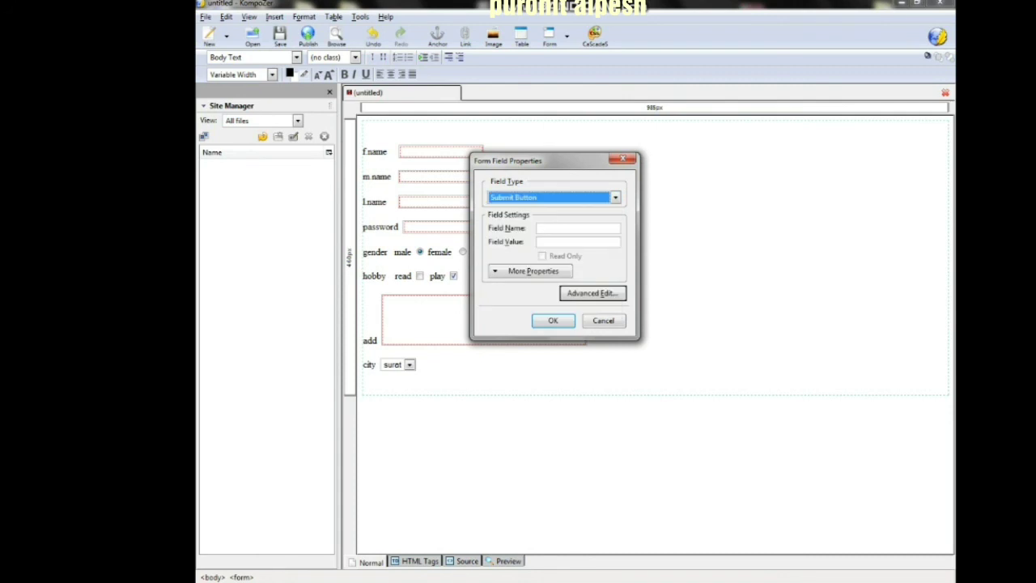
key("Tab")
type("submit")
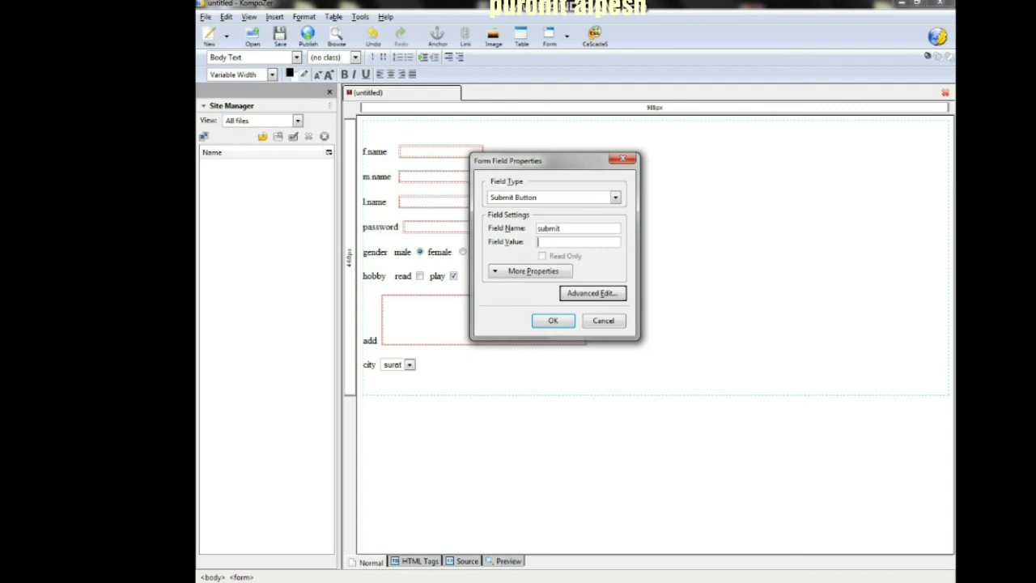
type("submit")
key("Return")
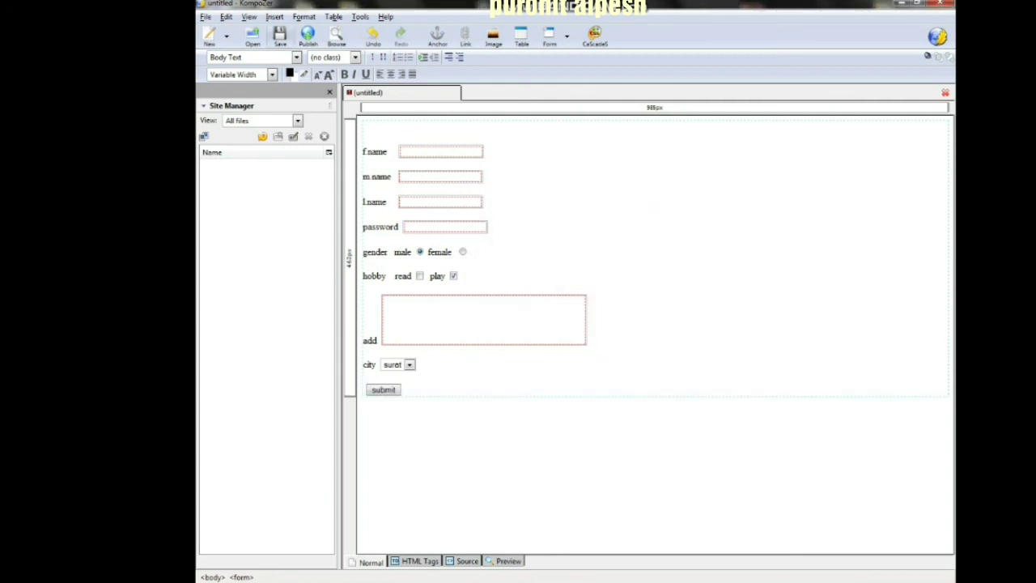
- Insert a reset button with field name reset and value reset beside the submit button
left_click(275, 16)
mouse_move(287, 53)
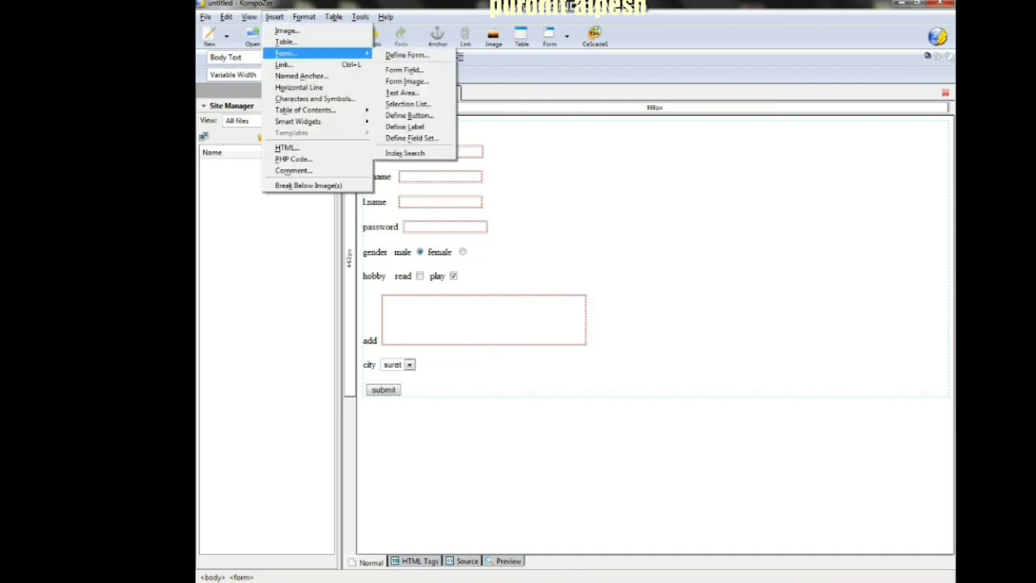
left_click(403, 69)
left_click(616, 197)
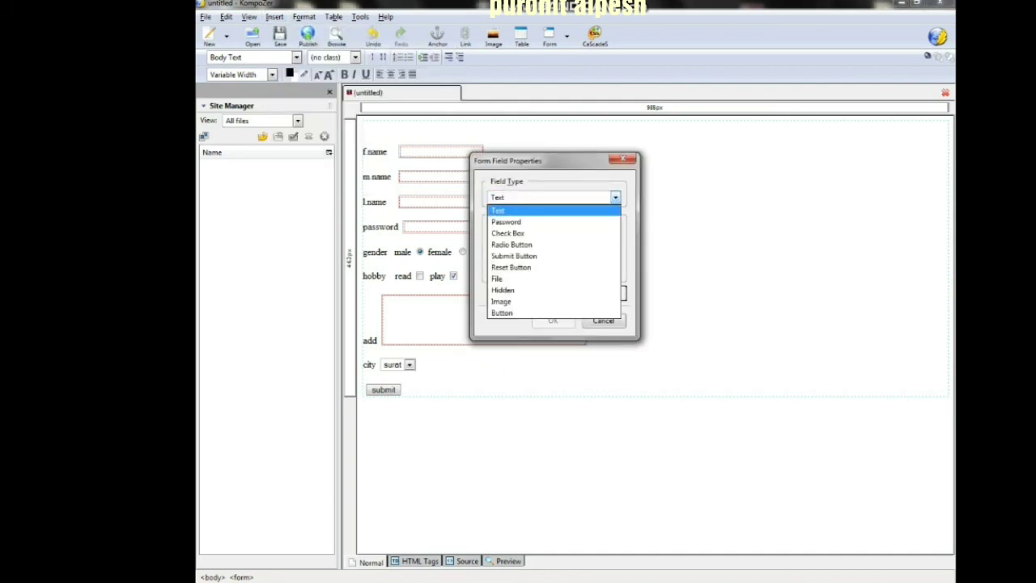
left_click(511, 268)
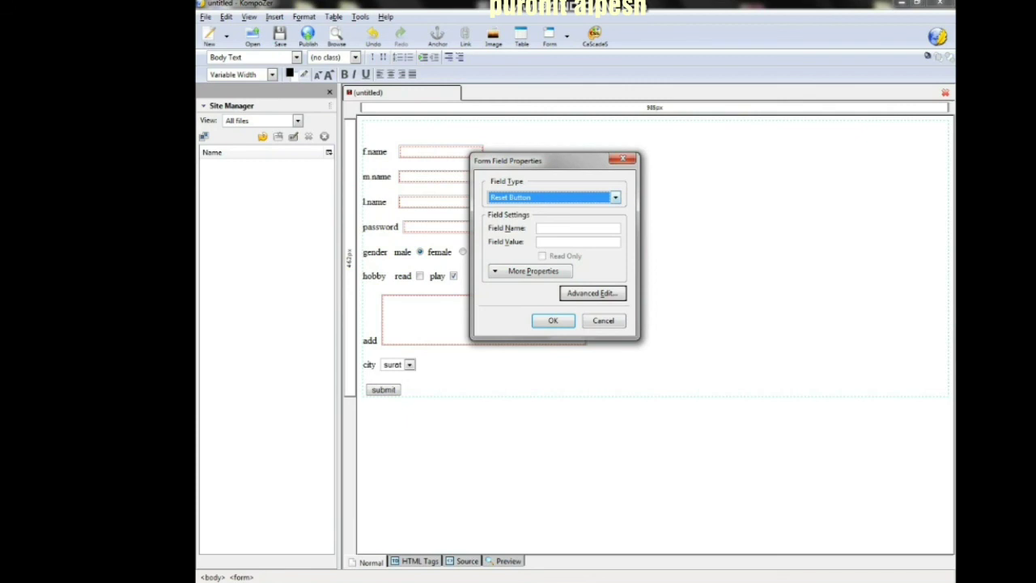
left_click(577, 228)
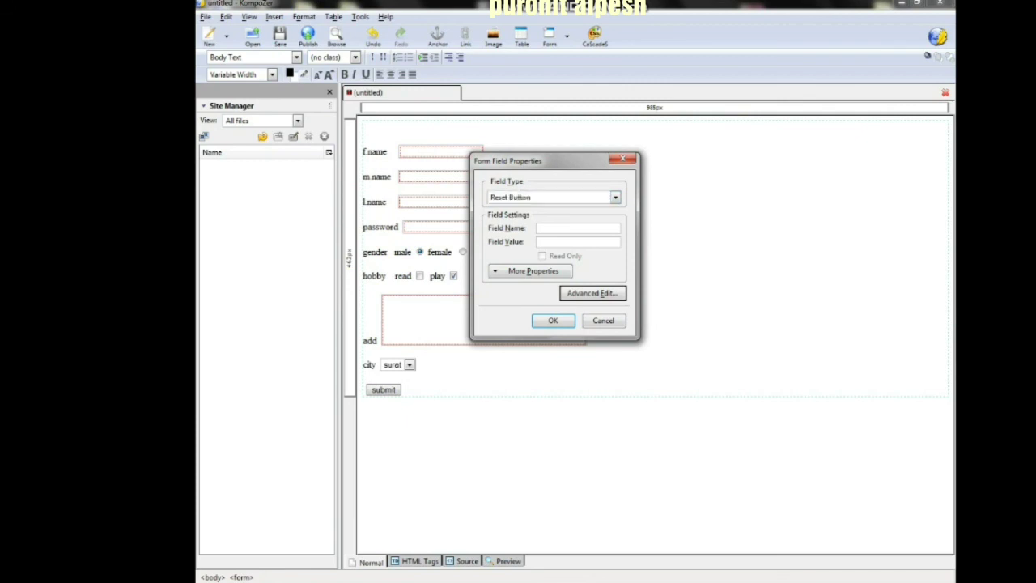
type("resetreset")
left_click(553, 320)
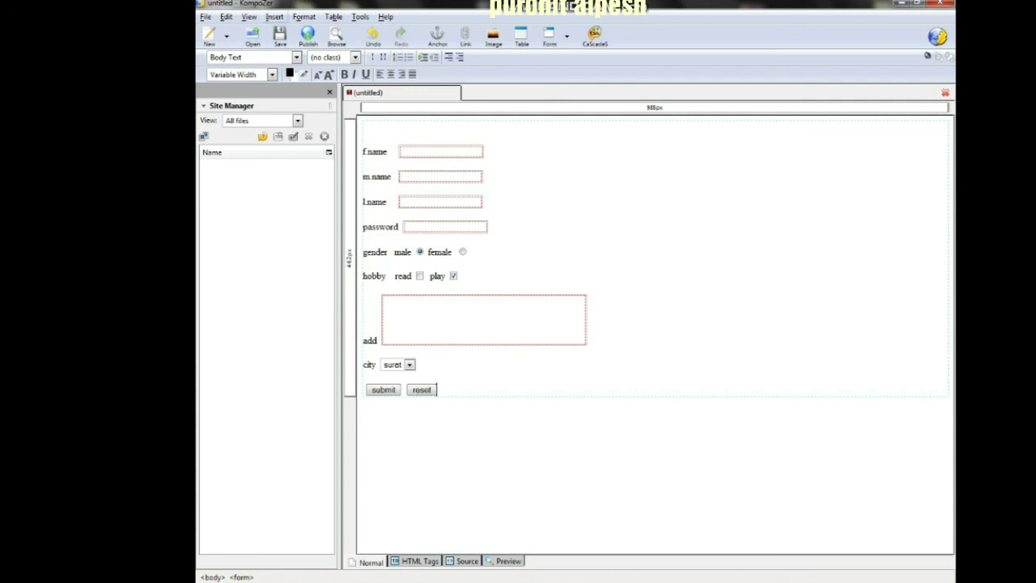
- Switch the page to custom colors and set its background to the predefined light violet-blue
left_click(274, 16)
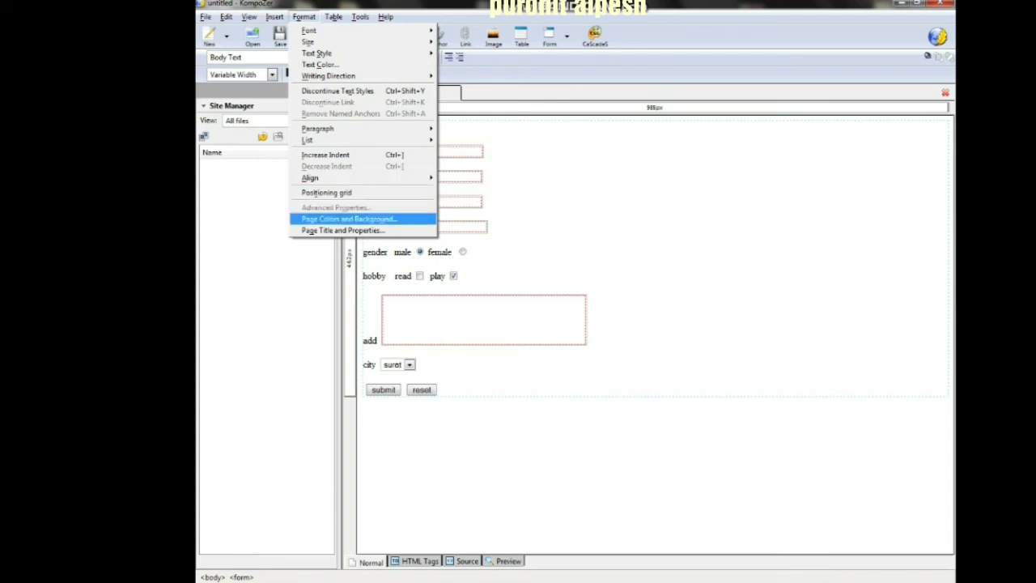
left_click(348, 219)
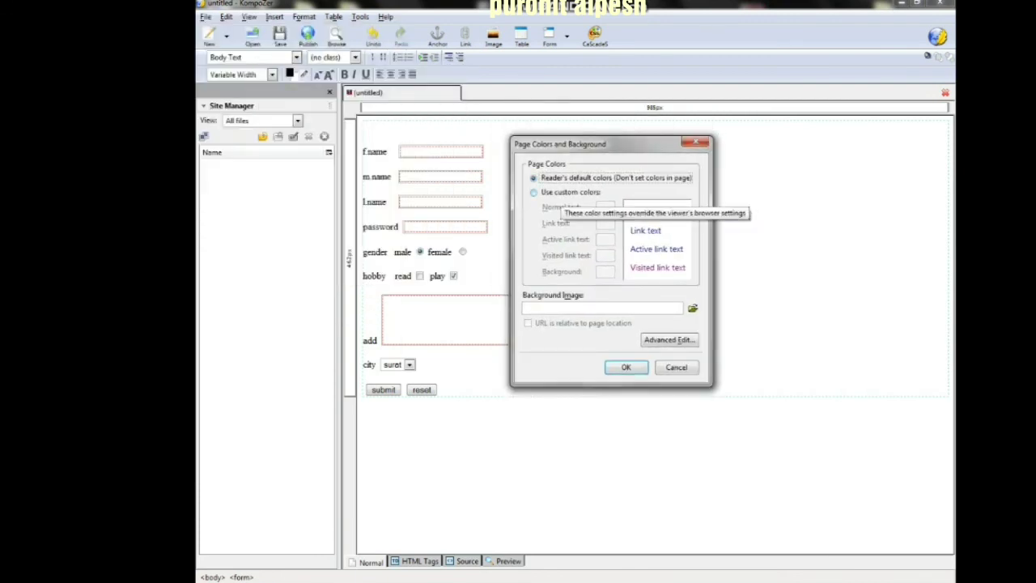
left_click(567, 193)
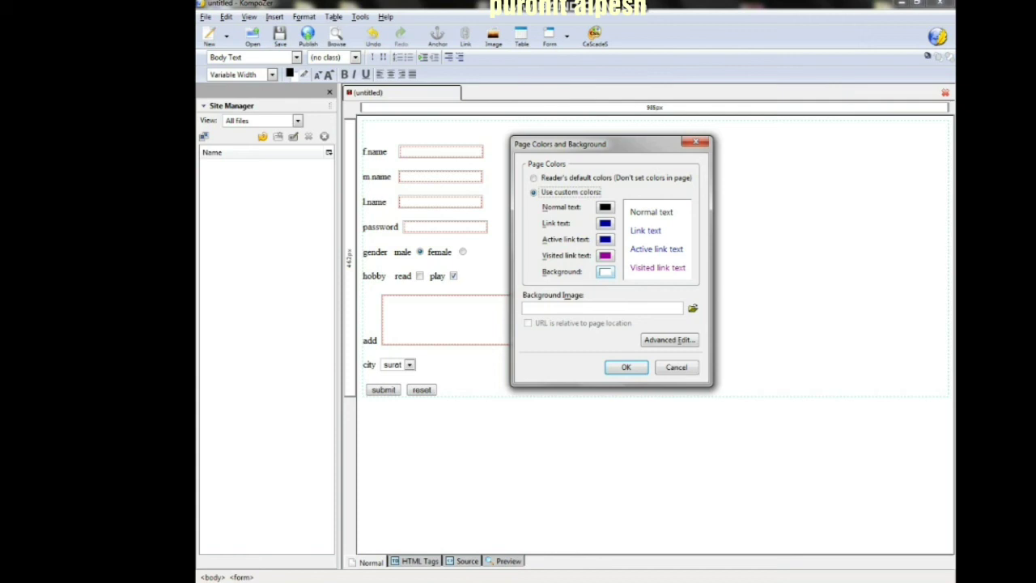
left_click(605, 272)
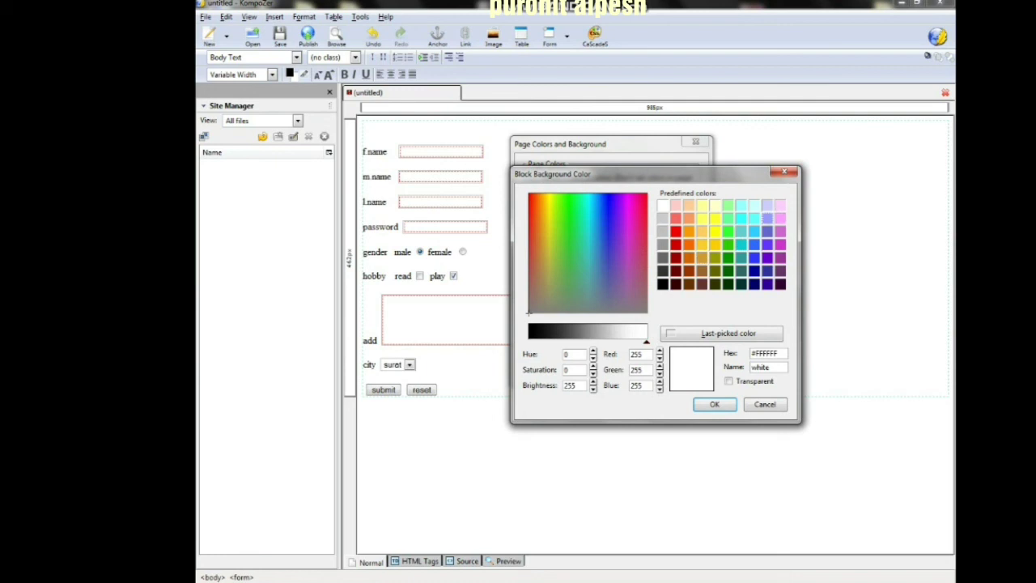
left_click(767, 218)
left_click(714, 404)
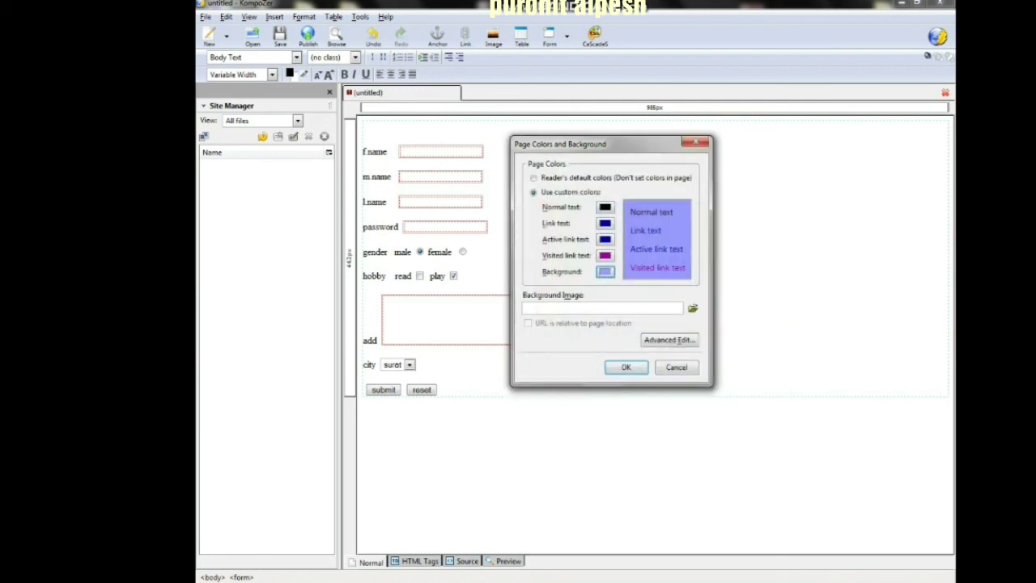
left_click(626, 367)
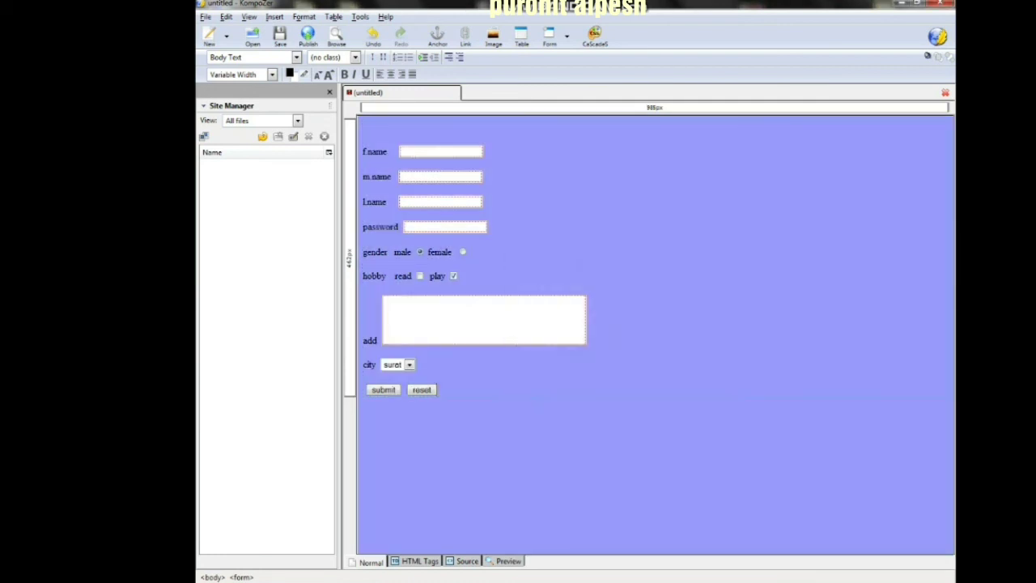